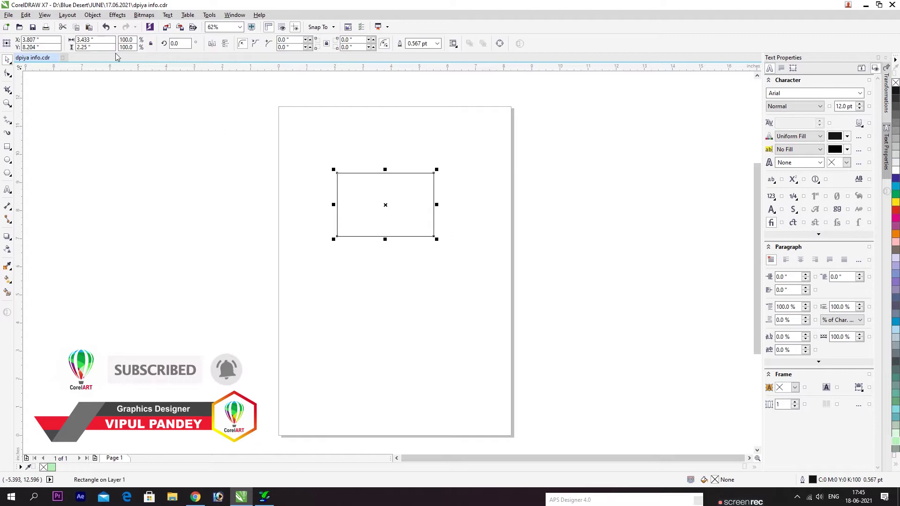
# - Resize the selected rectangle to 4.5 by 7.5 inches and centre it on the page
pyautogui.write('4.5')
pyautogui.press('Tab')
pyautogui.write('7.5')
pyautogui.press('Return')
pyautogui.press('p')
pyautogui.click(134, 171)
# - Sketch a horizontal dimension line about 4.47 inches long just above the rectangle's upper edge
pyautogui.click(7, 120)
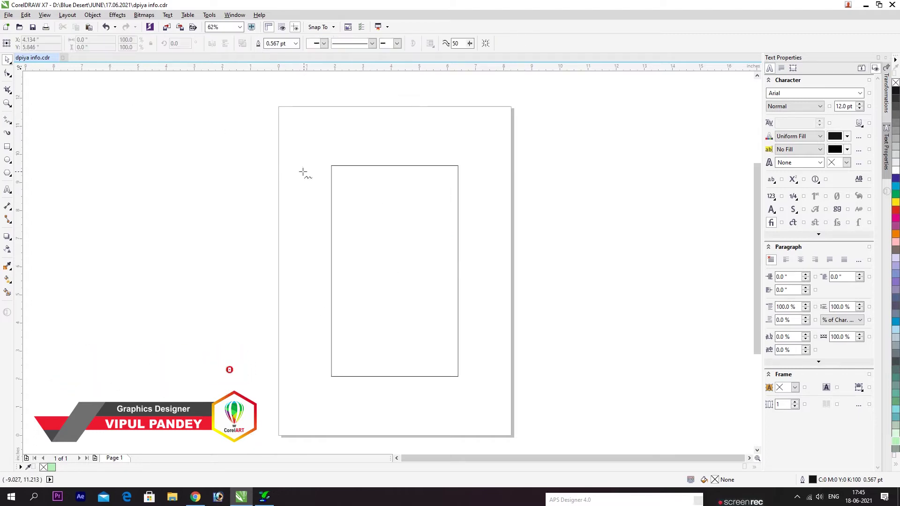
pyautogui.click(329, 159)
pyautogui.click(455, 160)
pyautogui.press('space')
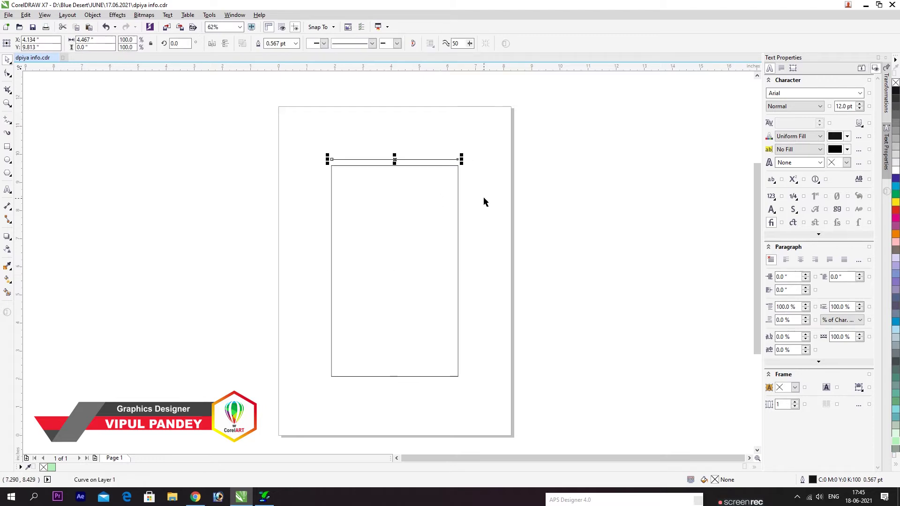
pyautogui.press('Escape')
# - Add the text label "4.5 inch" above the horizontal dimension line
pyautogui.click(8, 190)
pyautogui.click(393, 142)
pyautogui.write('4.5 in')
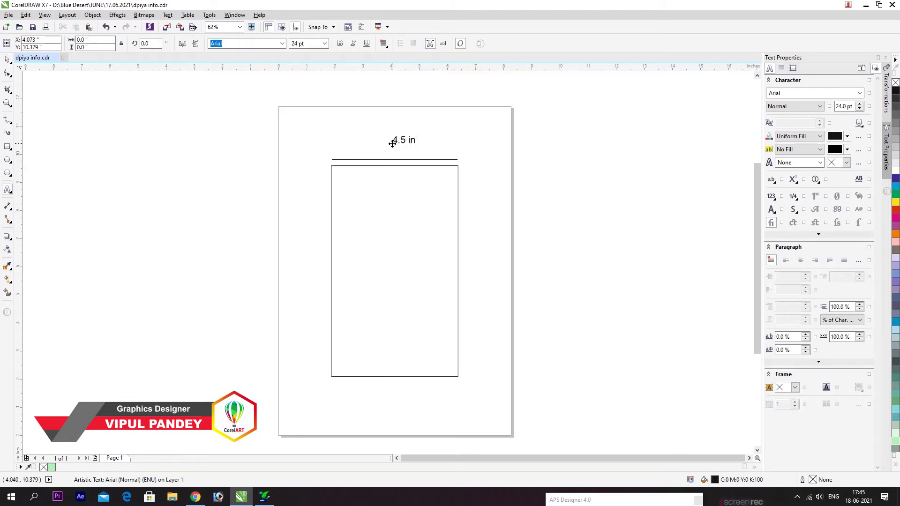
pyautogui.write('ch')
pyautogui.hotkey('ctrl', 'space')
# - Copy the width label to the left side of the rectangle and change its text to "7.5 inch"
pyautogui.moveTo(407, 140); pyautogui.dragTo(292, 219)
pyautogui.hotkey('ctrl', 'space')
pyautogui.write('7')
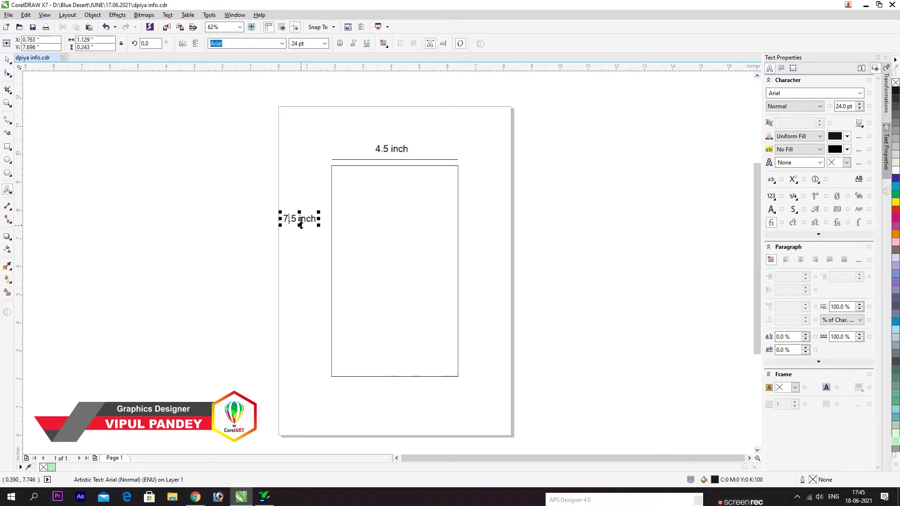
pyautogui.hotkey('ctrl', 'space')
pyautogui.click(313, 185)
# - Draw a vertical dimension line along the rectangle's left side, spanning its full height
pyautogui.click(7, 119)
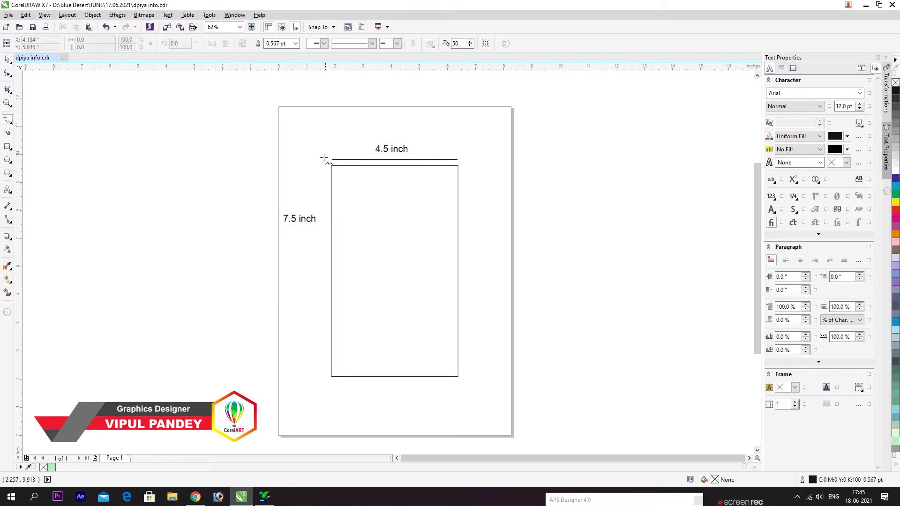
pyautogui.click(324, 376)
pyautogui.press('space')
# - Make a shortened copy of the rectangle, about 1.32 inches tall, at its upper end as a header box
pyautogui.click(441, 167)
pyautogui.click(424, 193)
pyautogui.moveTo(394, 376); pyautogui.dragTo(396, 205)
pyautogui.click(506, 255)
# - Draw a small black-filled rectangle across the middle of the header box's upper edge
pyautogui.scroll(1, 504, 255)
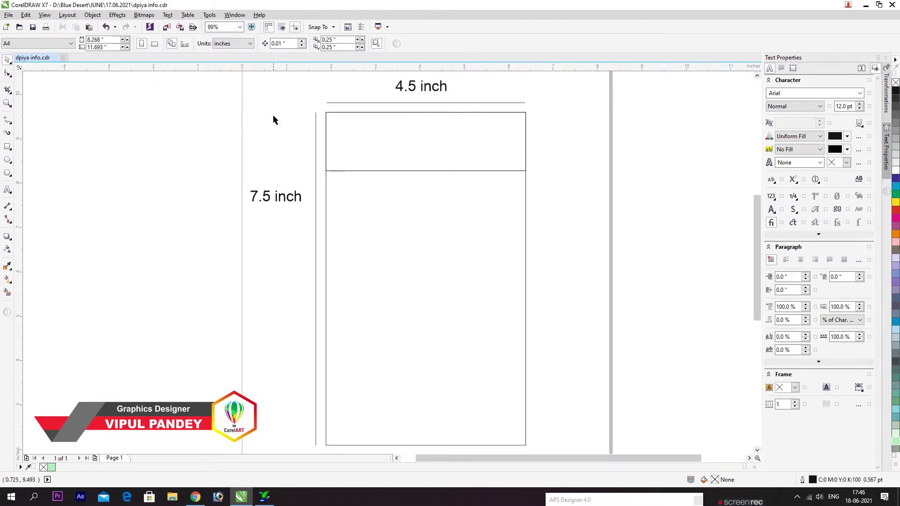
pyautogui.scroll(2, 337, 112)
pyautogui.press('F6')
pyautogui.moveTo(372, 107); pyautogui.dragTo(466, 138)
pyautogui.press('space')
pyautogui.click(895, 91)
pyautogui.keyDown('shift'); pyautogui.click(632, 172); pyautogui.keyUp('shift')
# - Add the text "Estimate" below the black box and reduce its size to 12 pt
pyautogui.press('F8')
pyautogui.click(393, 183)
pyautogui.write('Estimate')
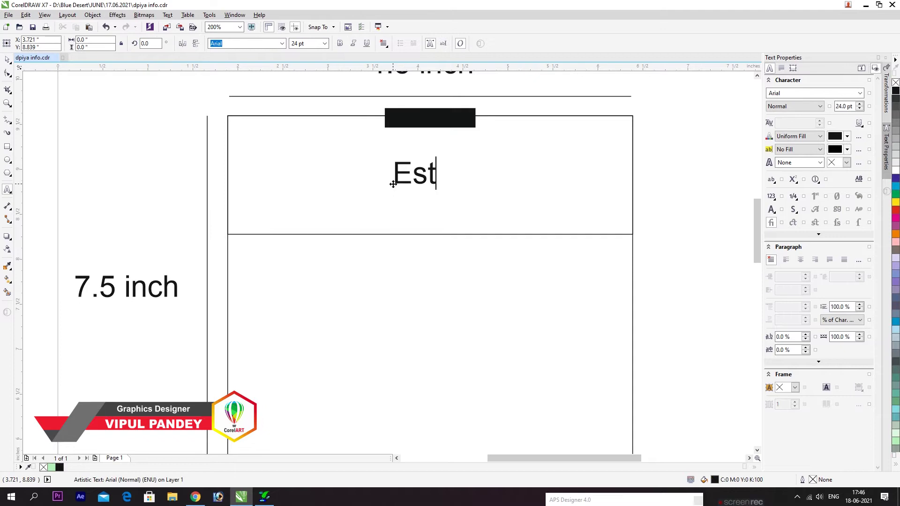
pyautogui.hotkey('ctrl', 'a')
pyautogui.press('ctrl+KP_4')
pyautogui.press('ctrl+KP_4')
pyautogui.press('ctrl+KP_4')
pyautogui.press('ctrl+KP_2')
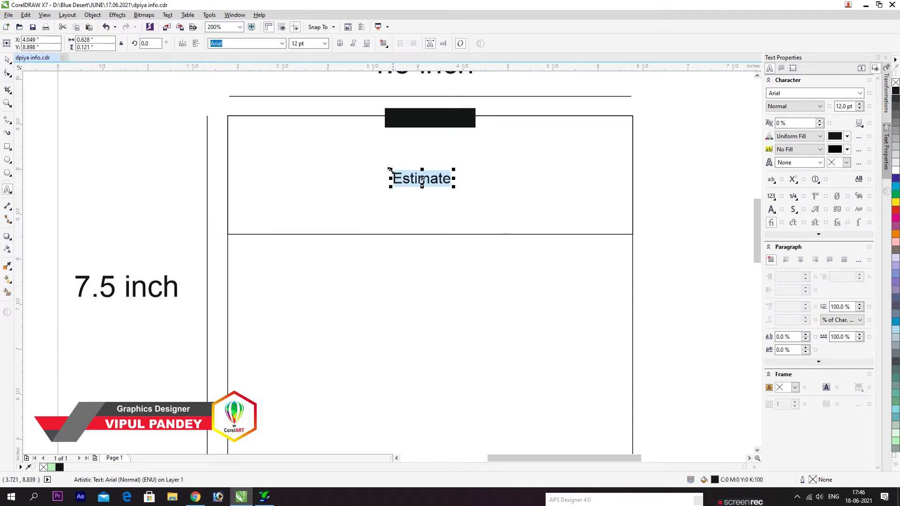
# - Change the Estimate text to uppercase and make it bold
pyautogui.hotkey('shift', 'F3')
pyautogui.click(410, 240)
pyautogui.click(414, 280)
pyautogui.hotkey('ctrl', 'b')
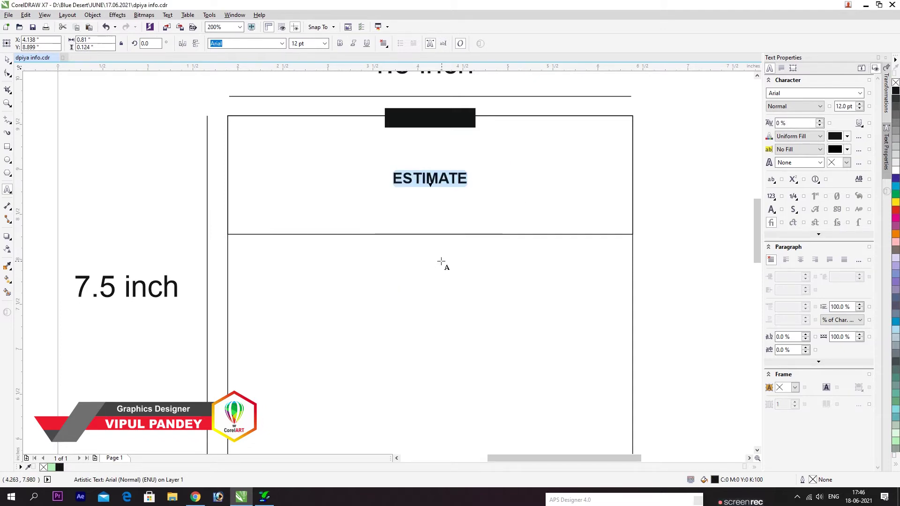
# - Centre the ESTIMATE text inside the black box and fill it with white
pyautogui.hotkey('ctrl', 'space')
pyautogui.keyDown('shift'); pyautogui.click(431, 123); pyautogui.keyUp('shift')
pyautogui.press('e')
pyautogui.keyDown('shift'); pyautogui.click(431, 123); pyautogui.keyUp('shift')
pyautogui.click(896, 171)
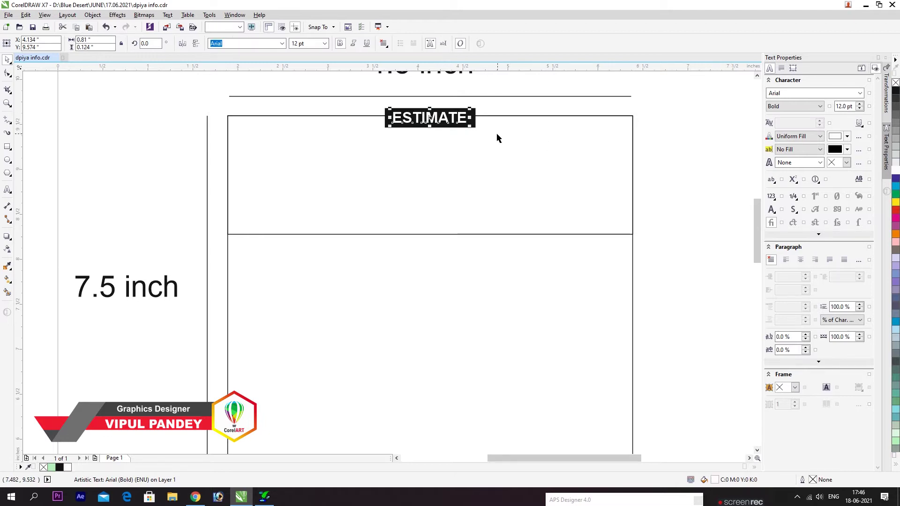
pyautogui.click(496, 141)
pyautogui.click(190, 211)
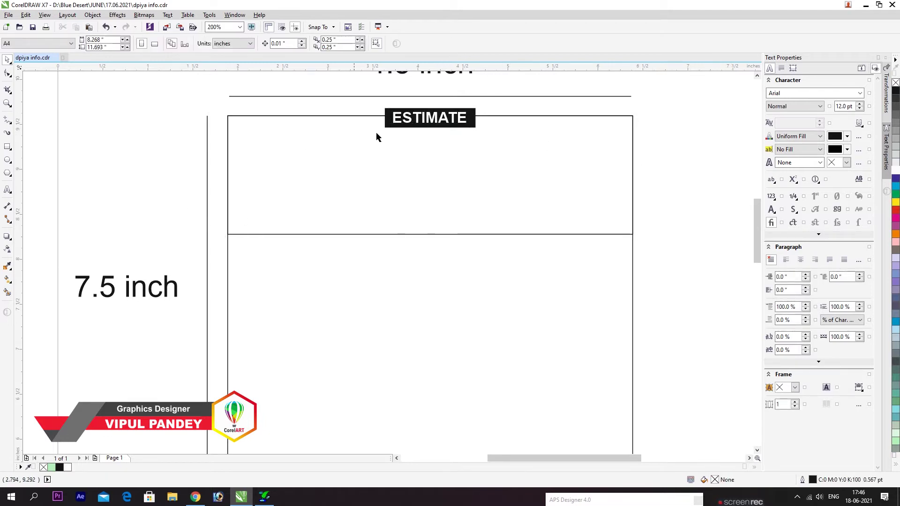
# - Copy the ESTIMATE text to just below the black box and fill the copy with black
pyautogui.moveTo(432, 116); pyautogui.dragTo(393, 152)
pyautogui.rightClick(392, 152)
pyautogui.click(895, 90)
# - Replace the copied text with "Diya Info Services"
pyautogui.doubleClick(394, 149)
pyautogui.write('dlYA I')
pyautogui.press('BackSpace')
pyautogui.press('BackSpace')
pyautogui.hotkey('ctrl', 'a')
pyautogui.write('Diya io')
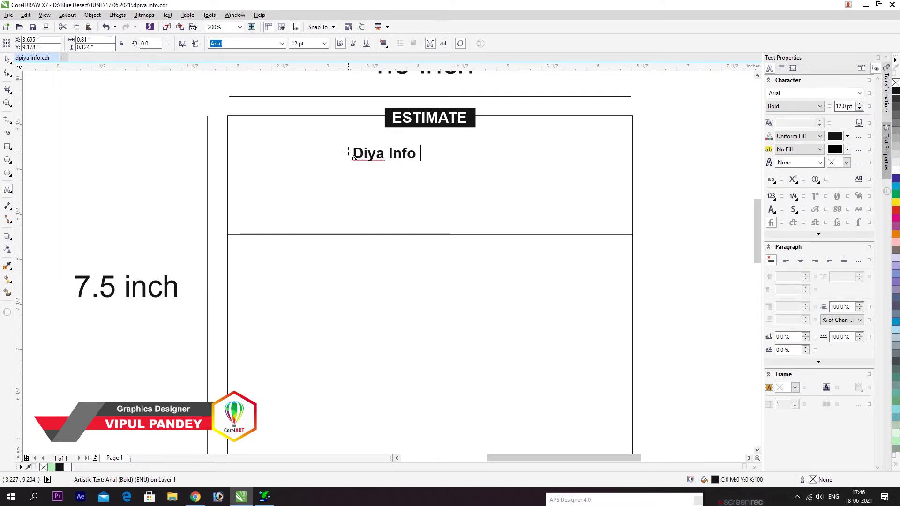
pyautogui.write('fo Services')
pyautogui.hotkey('ctrl', 'space')
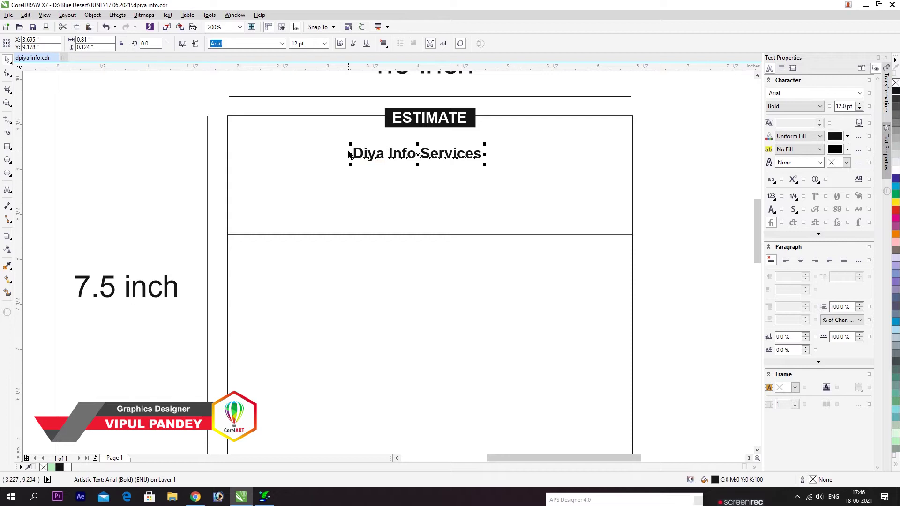
# - Centre the company title horizontally in the header box and enlarge it to about 20.3 pt
pyautogui.click(410, 186)
pyautogui.click(435, 160)
pyautogui.keyDown('shift'); pyautogui.click(438, 181); pyautogui.keyUp('shift')
pyautogui.press('c')
pyautogui.click(469, 157)
pyautogui.moveTo(497, 165); pyautogui.dragTo(543, 183)
pyautogui.keyDown('shift'); pyautogui.click(508, 187); pyautogui.keyUp('shift')
# - Set the company title's font to Khand SemiBold, recentre it and move it up close beneath the ESTIMATE box
pyautogui.click(459, 155)
pyautogui.click(283, 43)
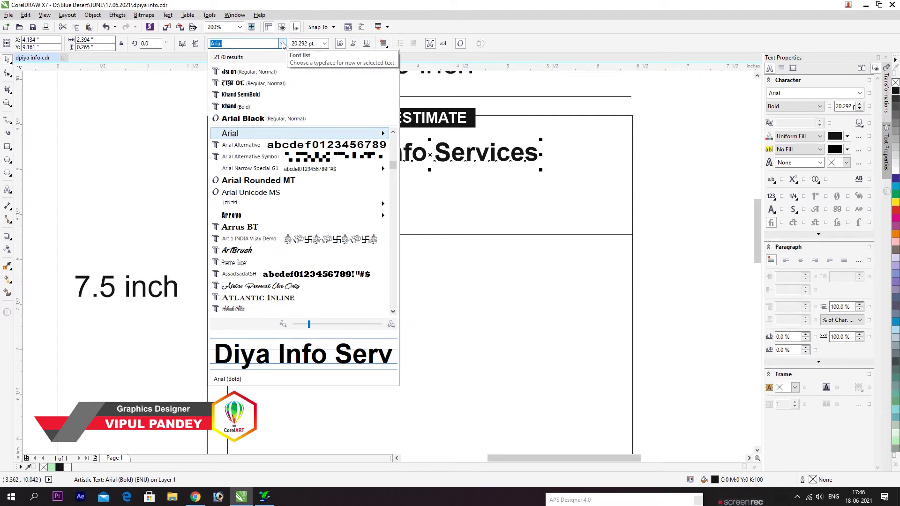
pyautogui.click(263, 95)
pyautogui.keyDown('shift'); pyautogui.click(462, 203); pyautogui.keyUp('shift')
pyautogui.press('c')
pyautogui.click(450, 153)
pyautogui.moveTo(450, 153); pyautogui.dragTo(450, 145)
# - Copy the company title to the header's left side below the original and reduce the copy's font size
pyautogui.moveTo(450, 144); pyautogui.dragTo(339, 173)
pyautogui.rightClick(338, 173)
pyautogui.press('F8')
pyautogui.hotkey('ctrl', 'a')
pyautogui.press('ctrl+KP_4')
pyautogui.press('ctrl+KP_4')
pyautogui.press('ctrl+KP_4')
pyautogui.hotkey('ctrl', 'space')
# - Format the copied title text as Arial, 9 pt, bold
pyautogui.click(256, 43)
pyautogui.write('Arial')
pyautogui.press('Return')
pyautogui.press('F8')
pyautogui.hotkey('ctrl', 'a')
pyautogui.press('ctrl+KP_4')
pyautogui.press('ctrl+KP_4')
pyautogui.press('ctrl+KP_4')
pyautogui.press('ctrl+KP_4')
pyautogui.hotkey('ctrl', 'b')
pyautogui.hotkey('ctrl', 'space')
# - Replace the copied title text with "Office"
pyautogui.press('F8')
pyautogui.hotkey('ctrl', 'a')
pyautogui.write('oFF')
pyautogui.hotkey('ctrl', 'a')
pyautogui.write('Offic')
pyautogui.hotkey('ctrl', 'a')
pyautogui.write('Off')
pyautogui.hotkey('ctrl', 'z')
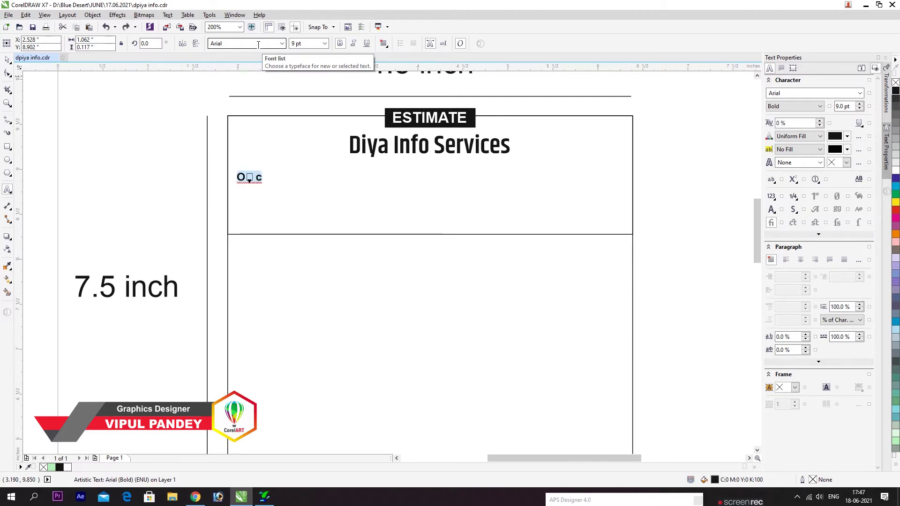
pyautogui.write('o□')
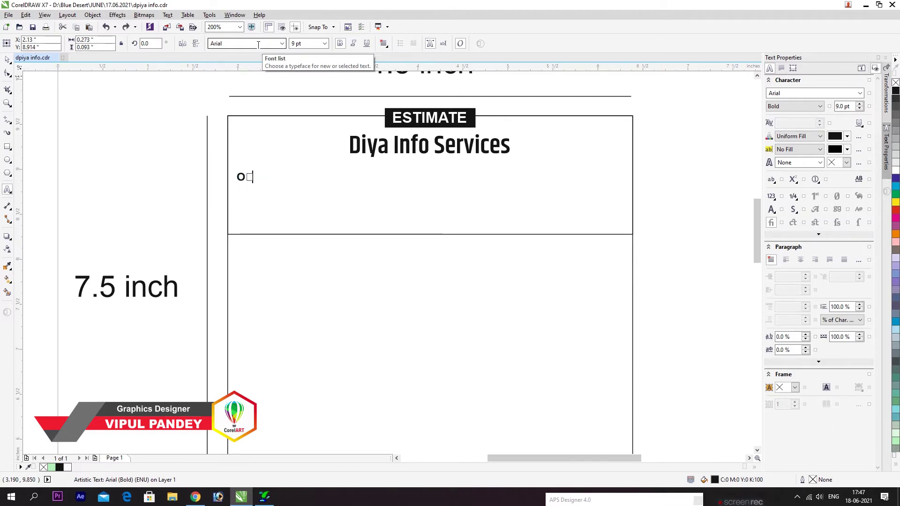
pyautogui.write(' ce')
pyautogui.hotkey('ctrl', 'space')
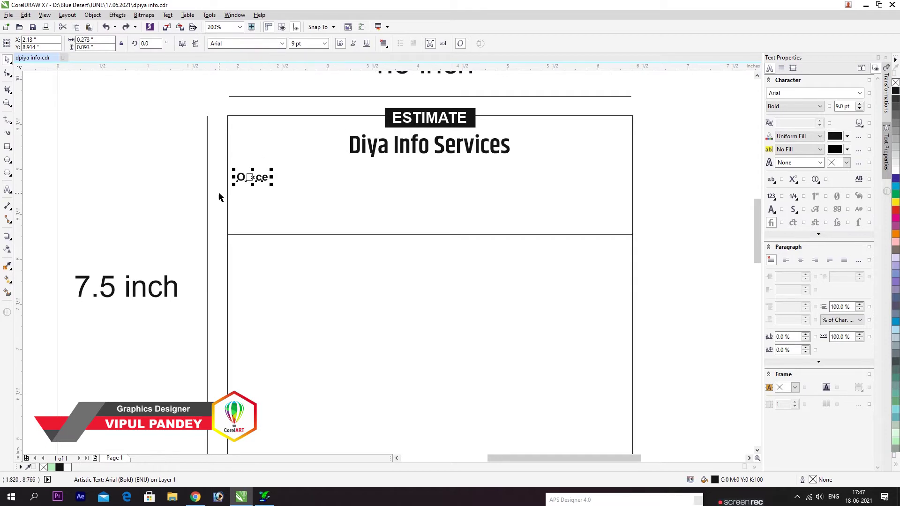
# - Change the Office text's font to Arial Unicode MS
pyautogui.hotkey('ctrl', 'space')
pyautogui.hotkey('ctrl', 'a')
pyautogui.click(283, 44)
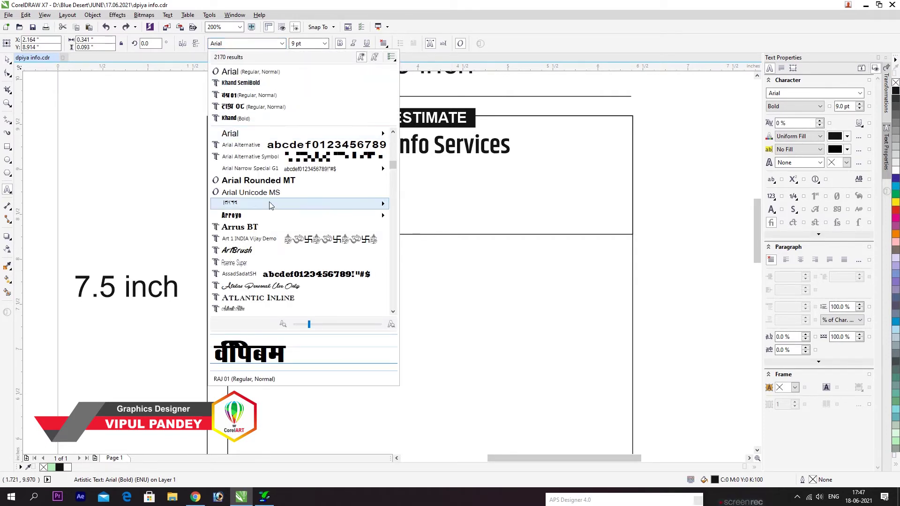
pyautogui.click(267, 196)
# - Complete the Office line with a colon and the office address
pyautogui.click(266, 171)
pyautogui.write(': Near Sa')
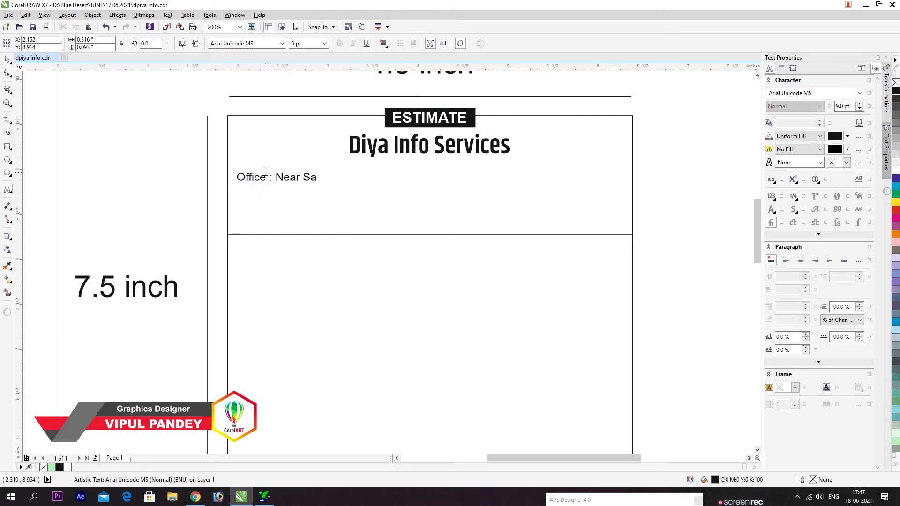
pyautogui.press('BackSpace')
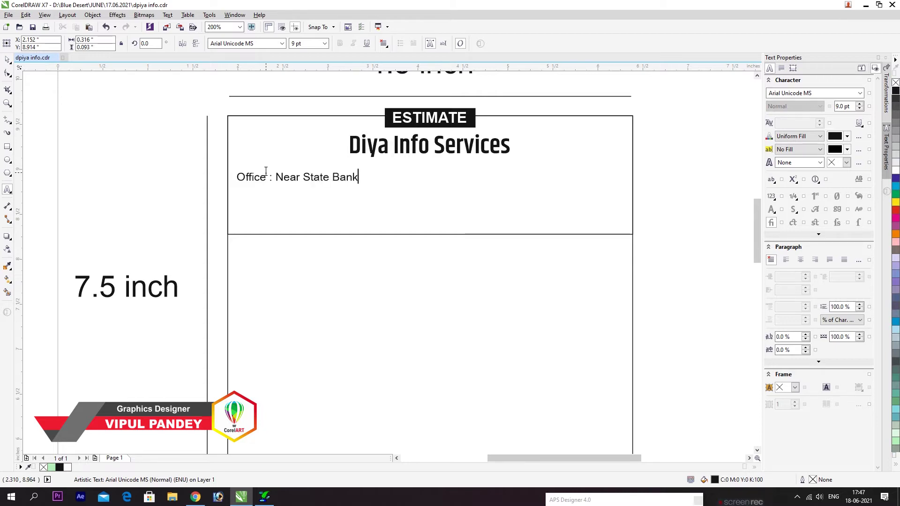
pyautogui.write('ri Kaushamb')
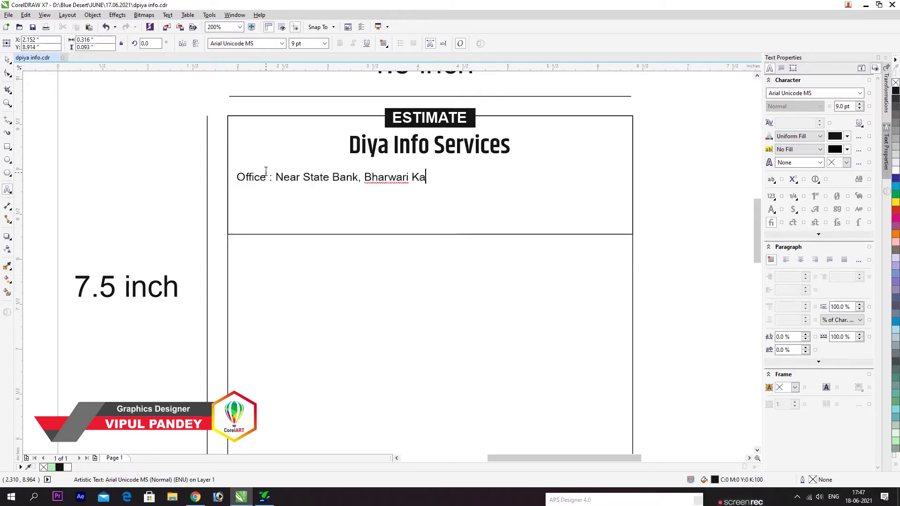
pyautogui.hotkey('ctrl', 'space')
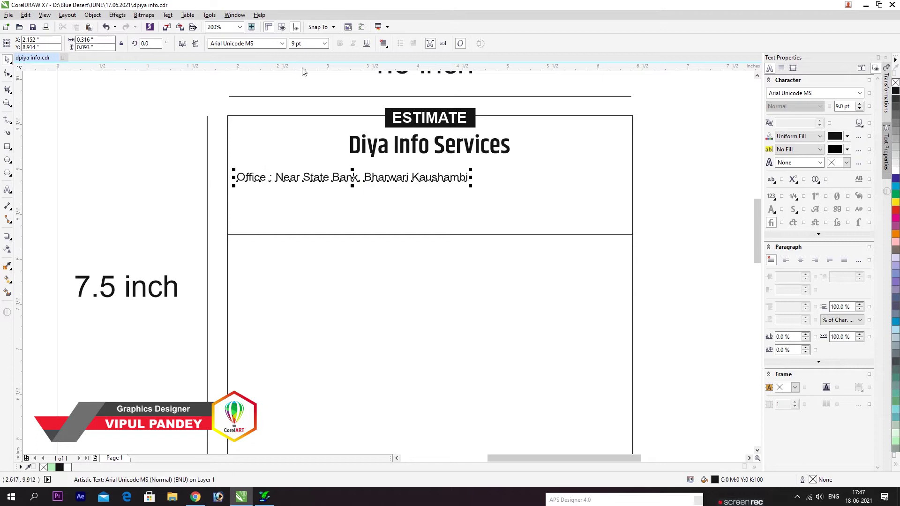
# - Centre the office address line in the header box and move it up directly under the company title
pyautogui.keyDown('shift'); pyautogui.click(388, 211); pyautogui.keyUp('shift')
pyautogui.press('c')
pyautogui.click(431, 178)
pyautogui.moveTo(431, 177); pyautogui.dragTo(435, 168)
# - Add a second line reading "Head Office :" followed by the head office address
pyautogui.hotkey('ctrl', 'space')
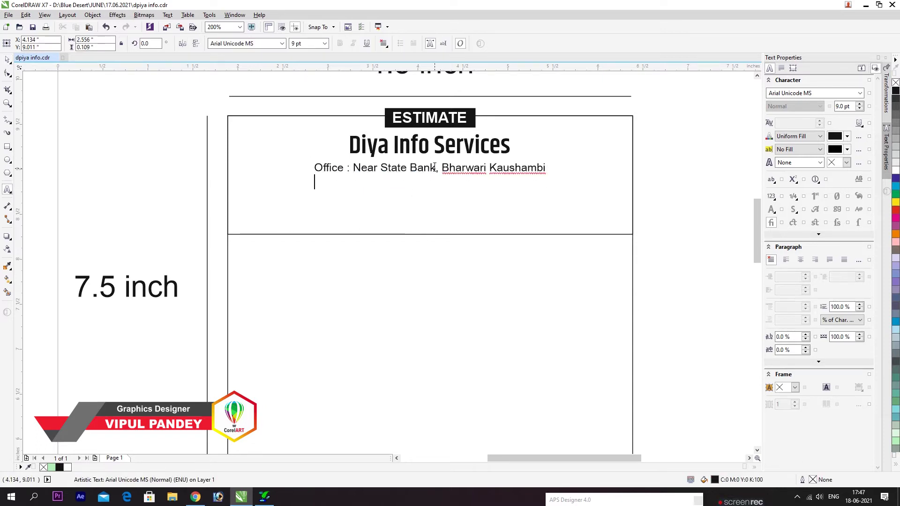
pyautogui.write('Head Office : Bairhana')
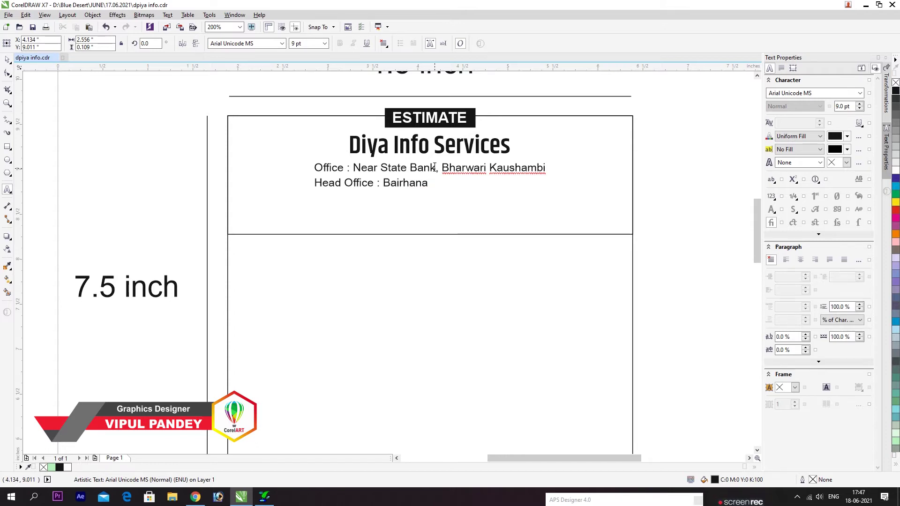
pyautogui.write(' Tikard')
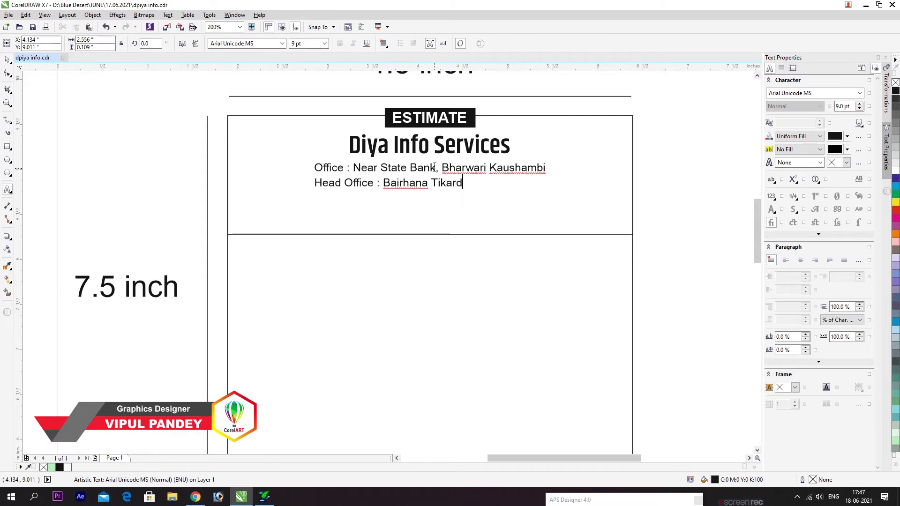
pyautogui.write('eeh, B')
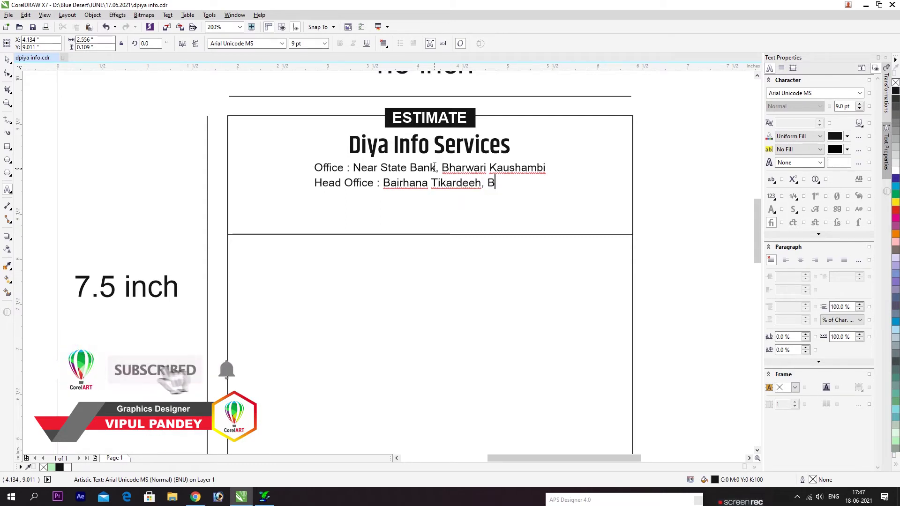
pyautogui.write('harwari, ')
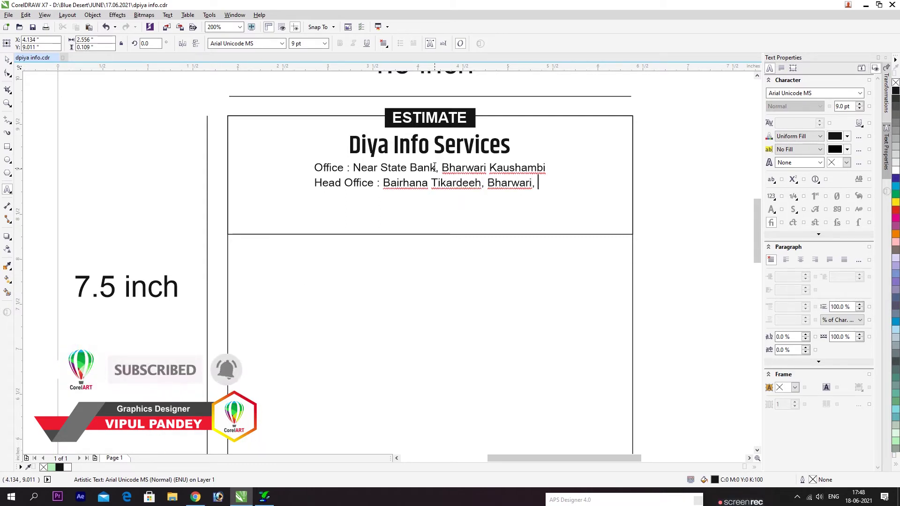
pyautogui.write('Kaushambi')
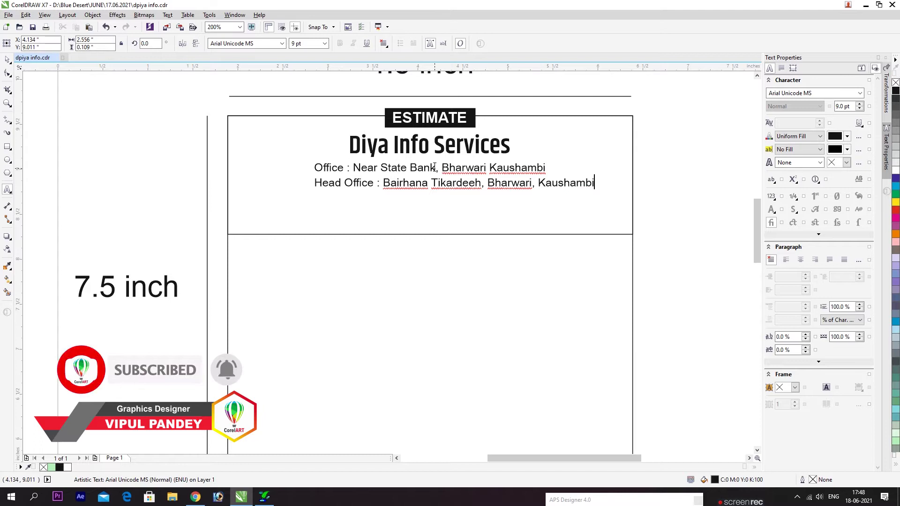
# - Centre-align the two address lines and centre the text block horizontally in the header box
pyautogui.hotkey('ctrl', 'a')
pyautogui.hotkey('ctrl', 'e')
pyautogui.hotkey('ctrl', 'space')
pyautogui.keyDown('shift'); pyautogui.click(550, 214); pyautogui.keyUp('shift')
pyautogui.press('c')
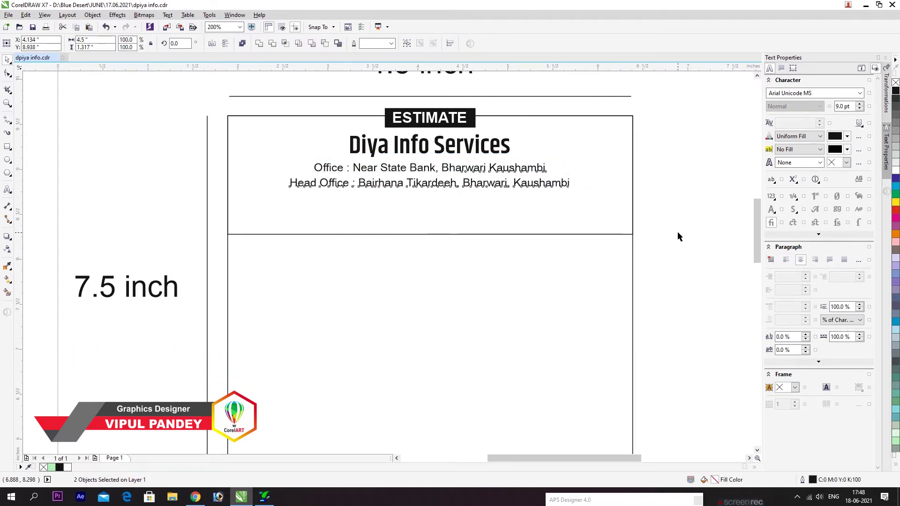
pyautogui.click(300, 205)
pyautogui.click(398, 234)
# - Draw a rectangle about 3.59 by 0.18 inches below the address lines and centre it horizontally in the header box
pyautogui.click(8, 147)
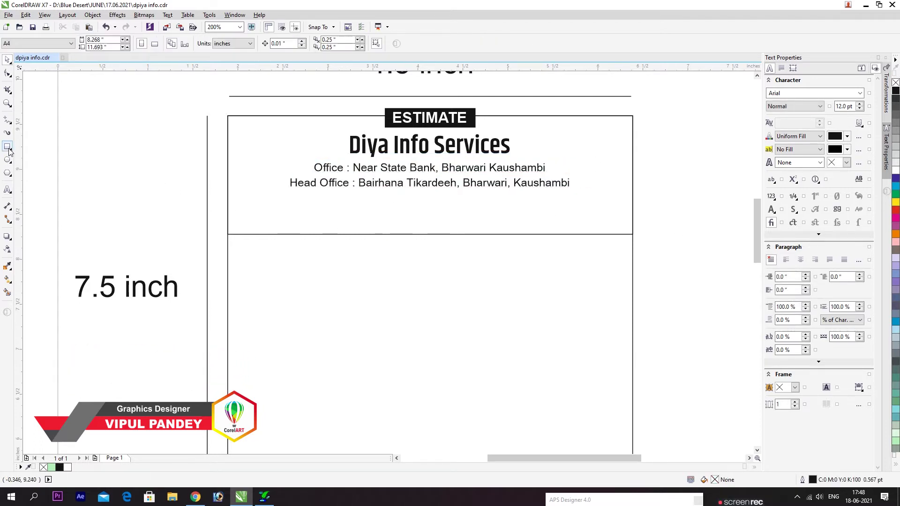
pyautogui.moveTo(263, 194); pyautogui.dragTo(586, 214)
pyautogui.press('space')
pyautogui.keyDown('shift'); pyautogui.click(611, 222); pyautogui.keyUp('shift')
pyautogui.press('c')
pyautogui.click(444, 216)
pyautogui.moveTo(432, 216); pyautogui.dragTo(438, 210)
# - Round the narrow rectangle's corners fully, to a radius of about 0.089 inch
pyautogui.press('F10')
pyautogui.moveTo(591, 195); pyautogui.dragTo(557, 193)
pyautogui.press('space')
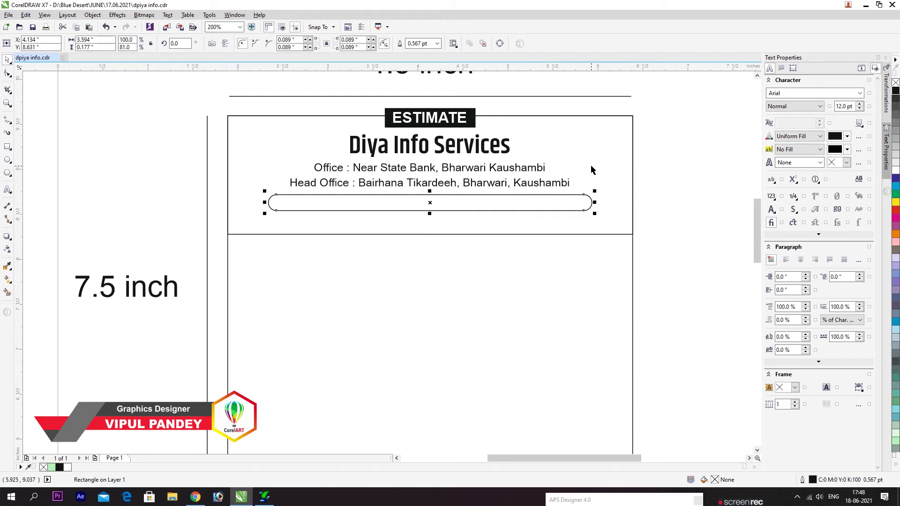
# - Duplicate the address text below the rounded rectangle and replace it with "Deals in : Old, New Computers & Parts"
pyautogui.moveTo(327, 166); pyautogui.dragTo(325, 221)
pyautogui.rightClick(325, 221)
pyautogui.press('F8')
pyautogui.hotkey('ctrl', 'a')
pyautogui.write('Deals in :')
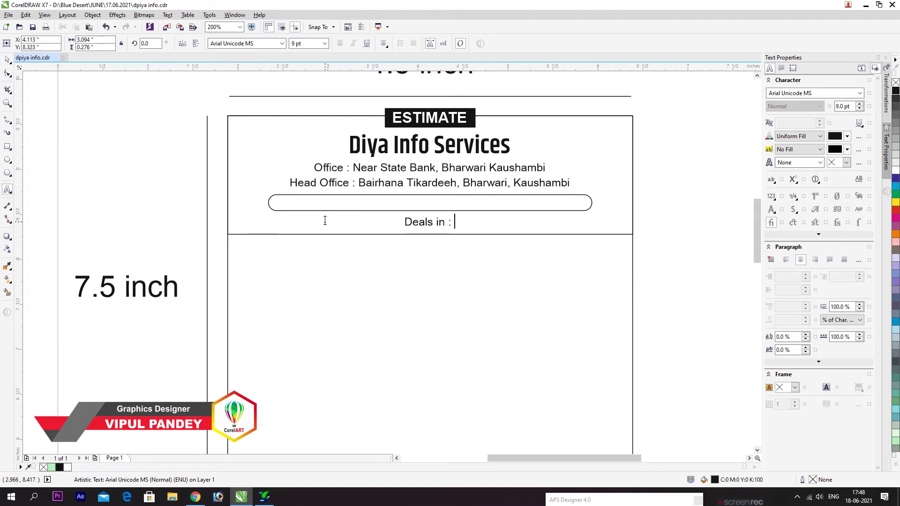
pyautogui.write(' Old')
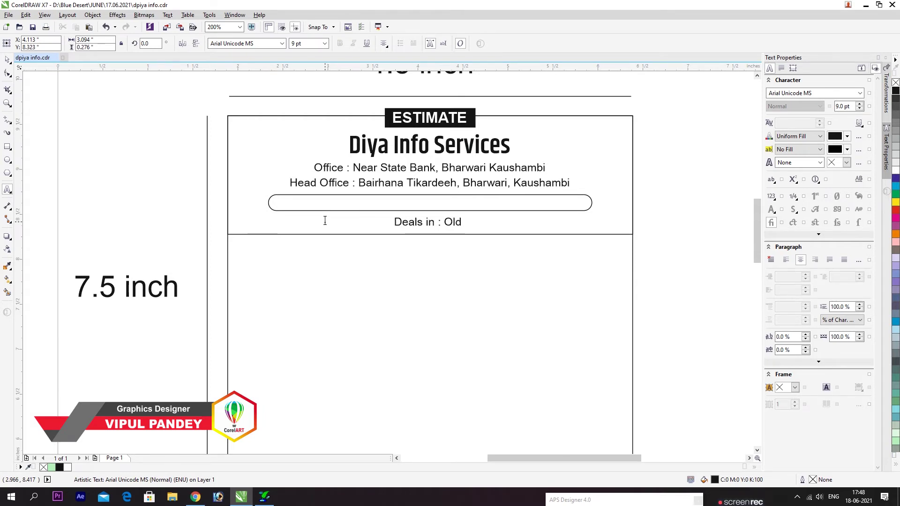
pyautogui.write(',  Neew')
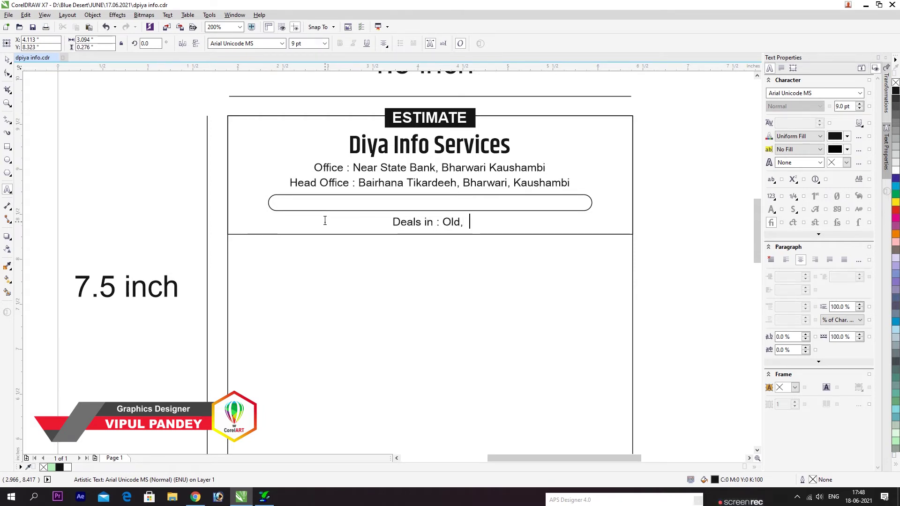
pyautogui.press('BackSpace')
pyautogui.press('BackSpace')
pyautogui.write('w')
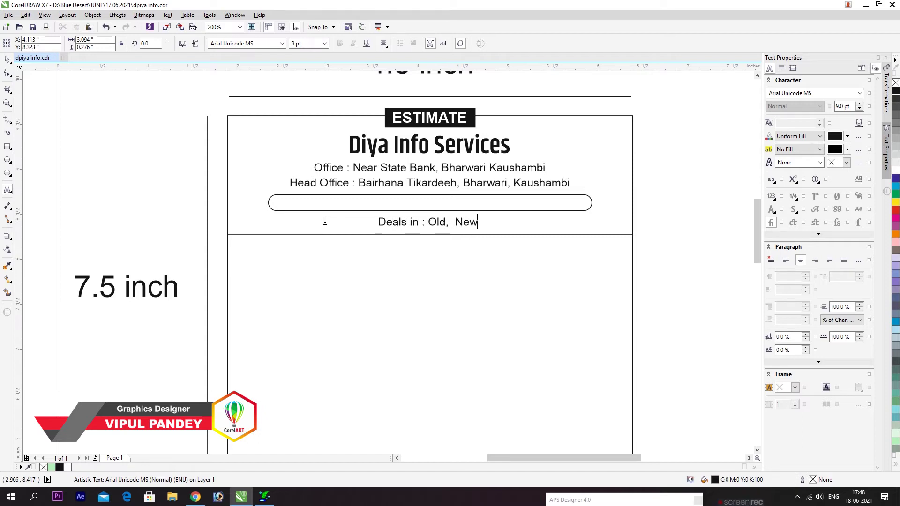
pyautogui.write(' Computers & Parts')
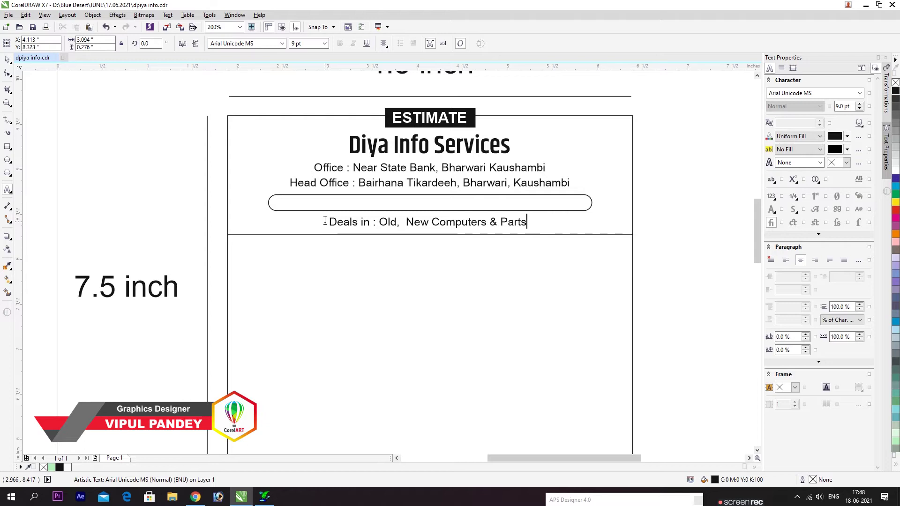
# - Continue the Deals in line with ", Consultant Hardware & Software"
pyautogui.write(', Consuk')
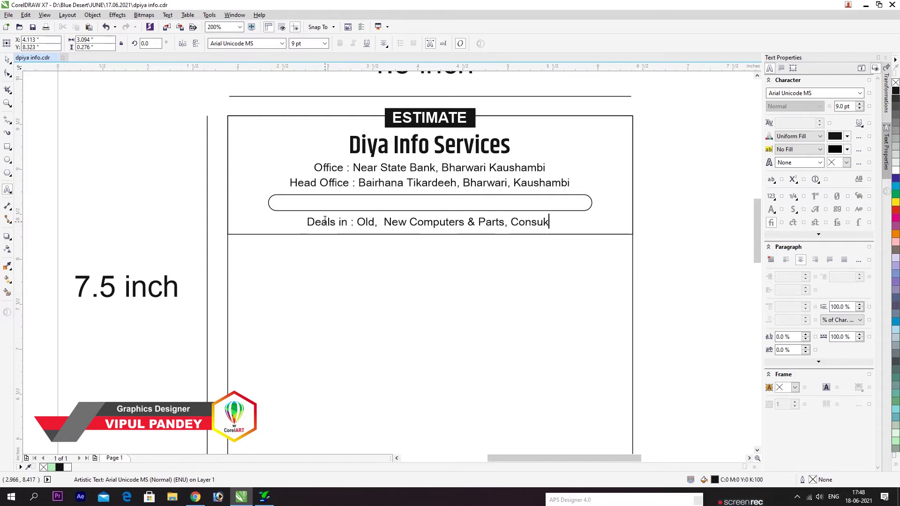
pyautogui.press('BackSpace')
pyautogui.write('l')
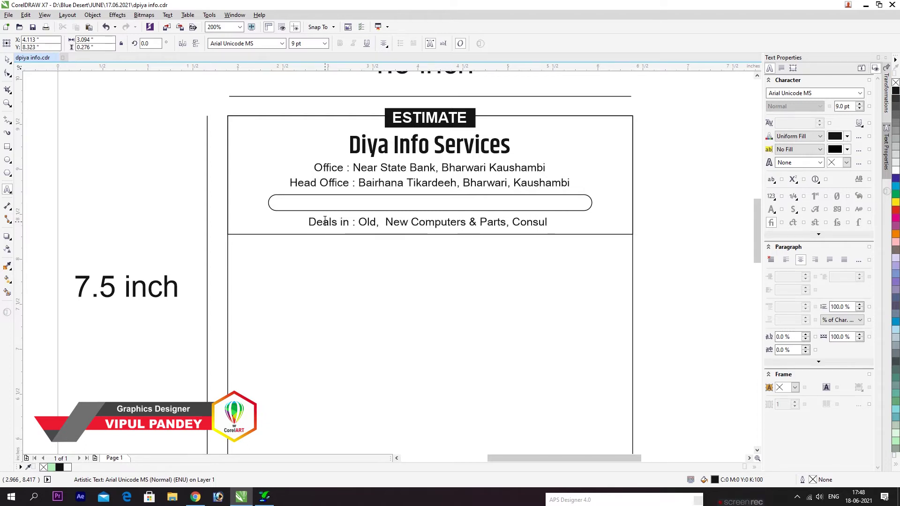
pyautogui.write('tant')
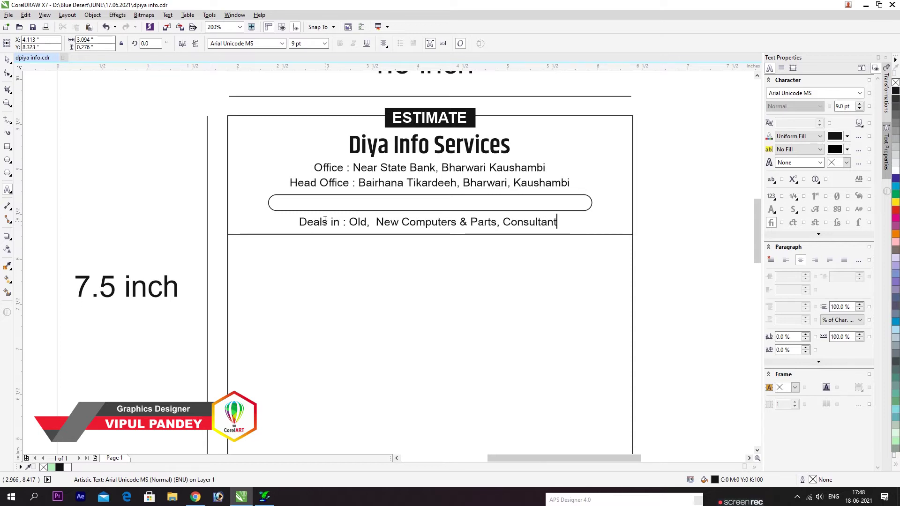
pyautogui.write(' Hardwa')
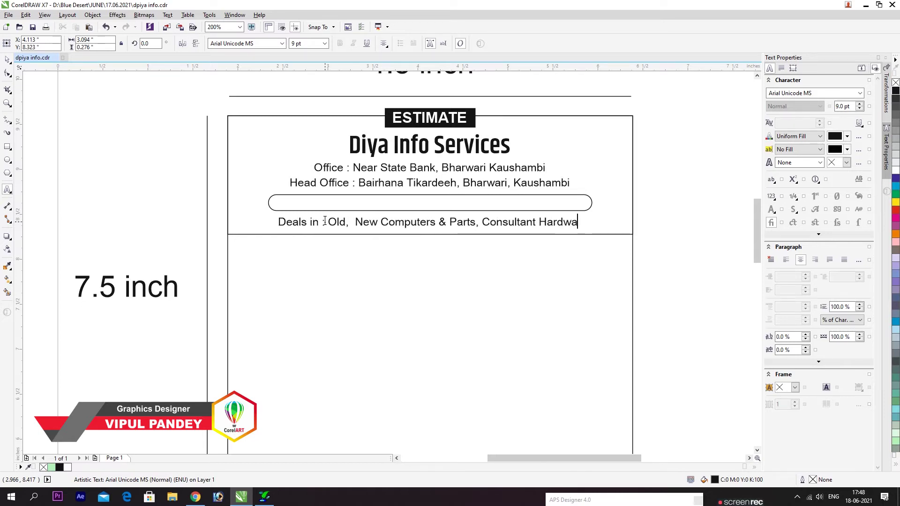
pyautogui.write('re & Softwat')
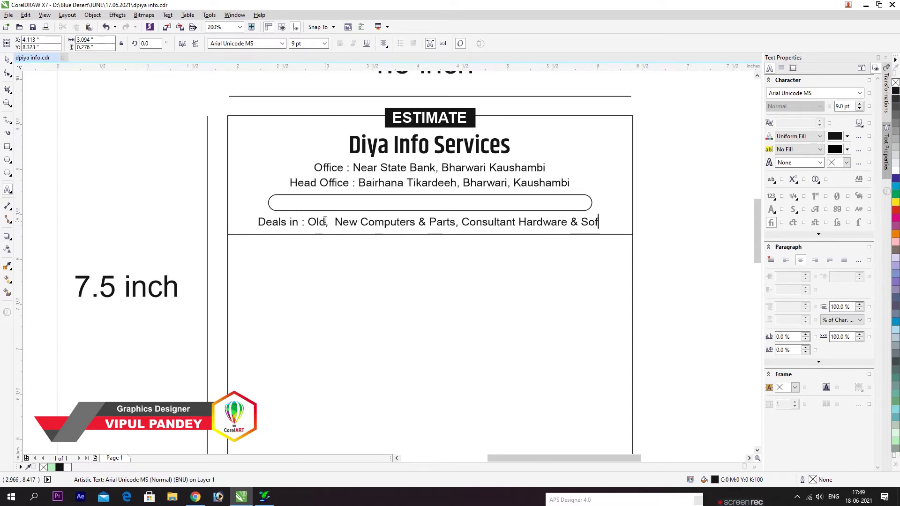
pyautogui.press('BackSpace')
pyautogui.write('re')
# - Reduce the Deals in line's font size and centre the text inside the rounded rectangle
pyautogui.hotkey('ctrl', 'a')
pyautogui.press('ctrl+KP_2')
pyautogui.press('ctrl+KP_2')
pyautogui.hotkey('ctrl', 'space')
pyautogui.keyDown('shift'); pyautogui.click(355, 196); pyautogui.keyUp('shift')
pyautogui.press('c')
pyautogui.press('e')
pyautogui.click(287, 204)
pyautogui.moveTo(284, 210); pyautogui.dragTo(273, 212)
# - Shorten the header box from its lower edge to a height of about 1.12 inches
pyautogui.click(328, 229)
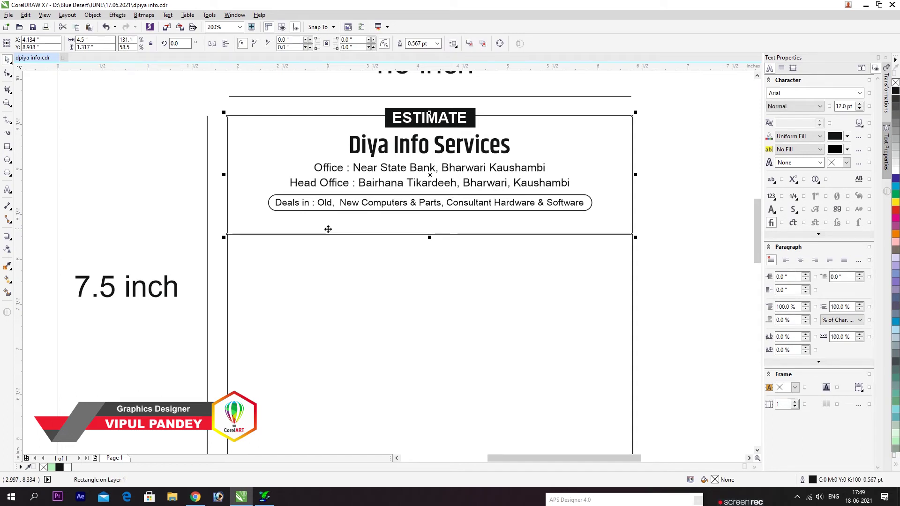
pyautogui.moveTo(430, 237); pyautogui.dragTo(435, 218)
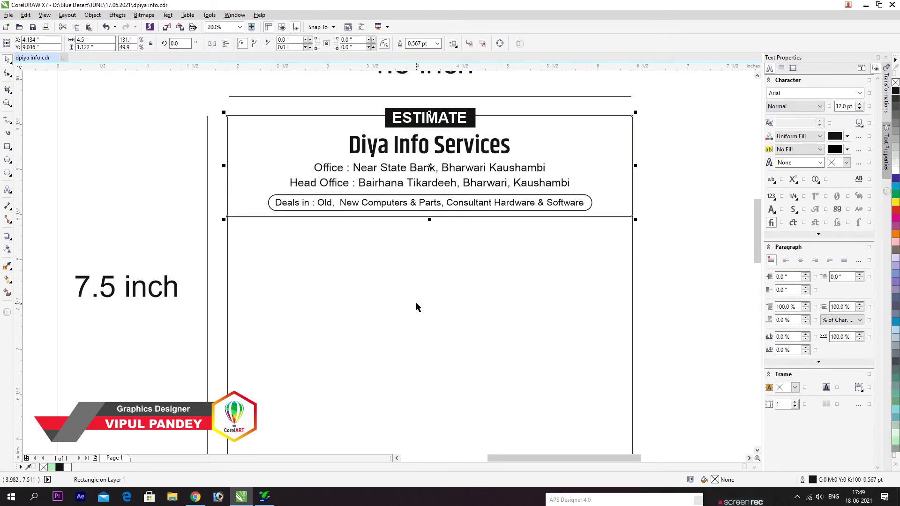
pyautogui.click(143, 180)
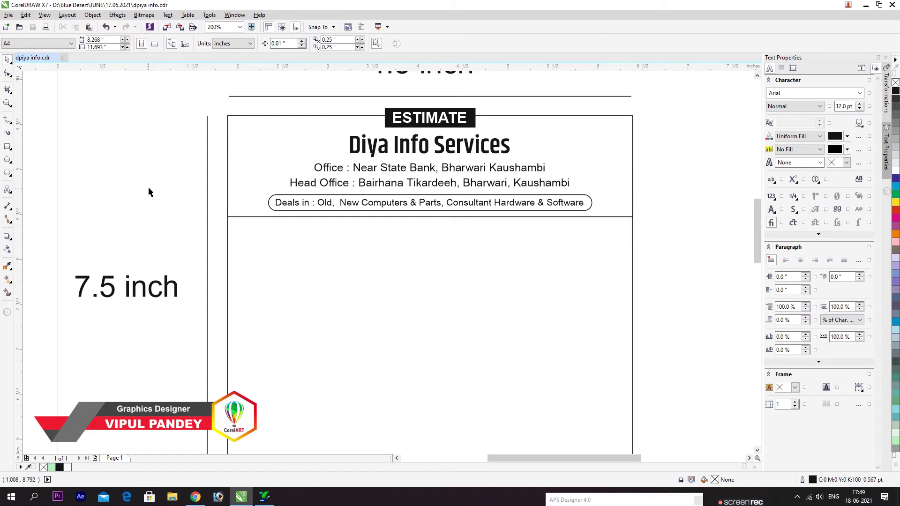
# - Duplicate the address text below the header box and replace it with "M/s"
pyautogui.click(332, 168)
pyautogui.moveTo(334, 168); pyautogui.dragTo(277, 231)
pyautogui.rightClick(278, 231)
pyautogui.press('F8')
pyautogui.hotkey('ctrl', 'a')
pyautogui.write('M/s')
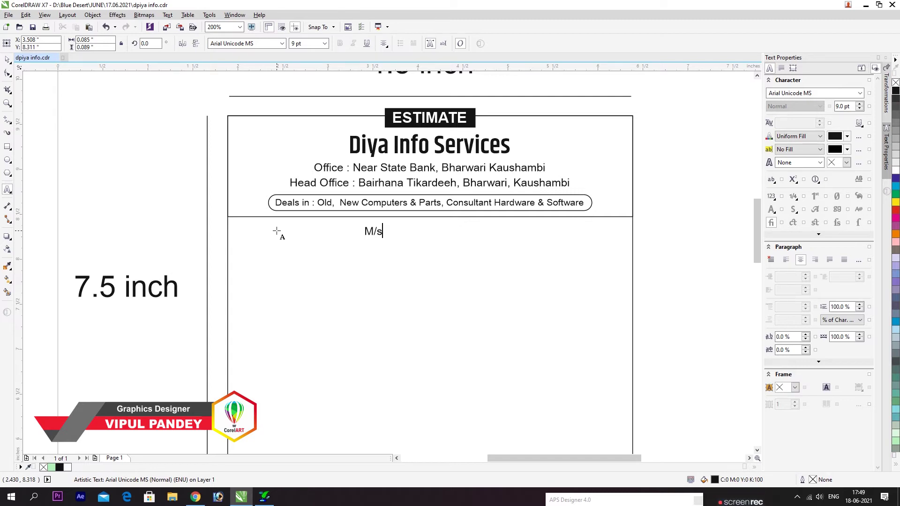
pyautogui.hotkey('ctrl', 'space')
# - Try the Arial font on the M/s text and undo the font change
pyautogui.hotkey('ctrl', 'shift', 'f')
pyautogui.write('Airl')
pyautogui.write('Arial')
pyautogui.press('Return')
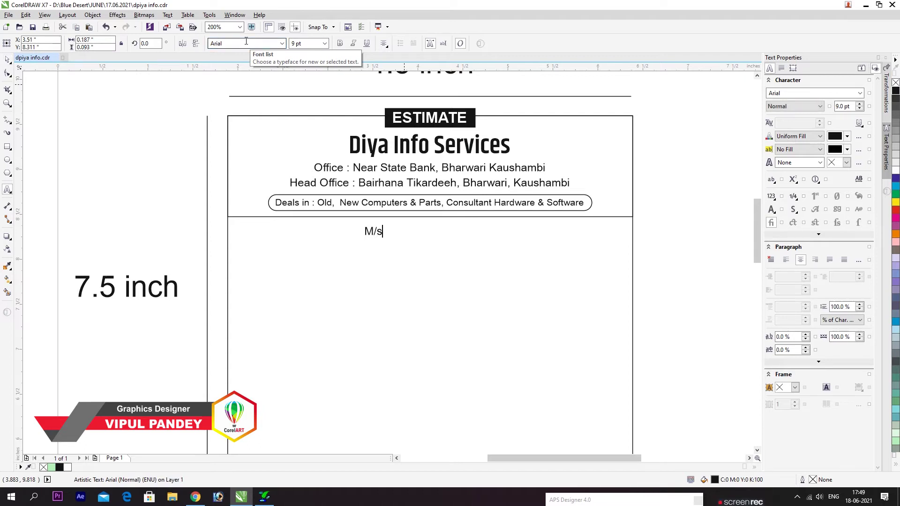
pyautogui.hotkey('ctrl', 'z')
pyautogui.hotkey('ctrl', 'z')
pyautogui.hotkey('ctrl', 'z')
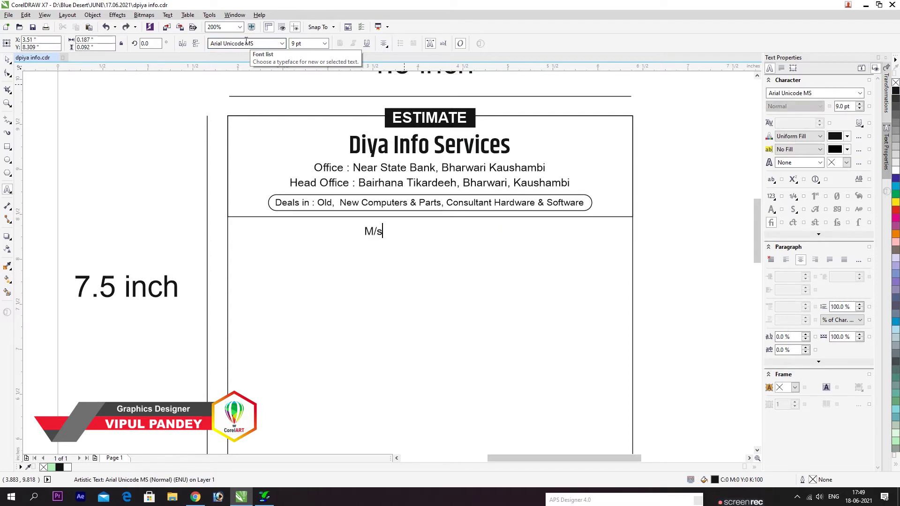
# - Extend M/s with a dotted line to about 2.54 inches in total and place it near the form's left edge
pyautogui.write('.............................')
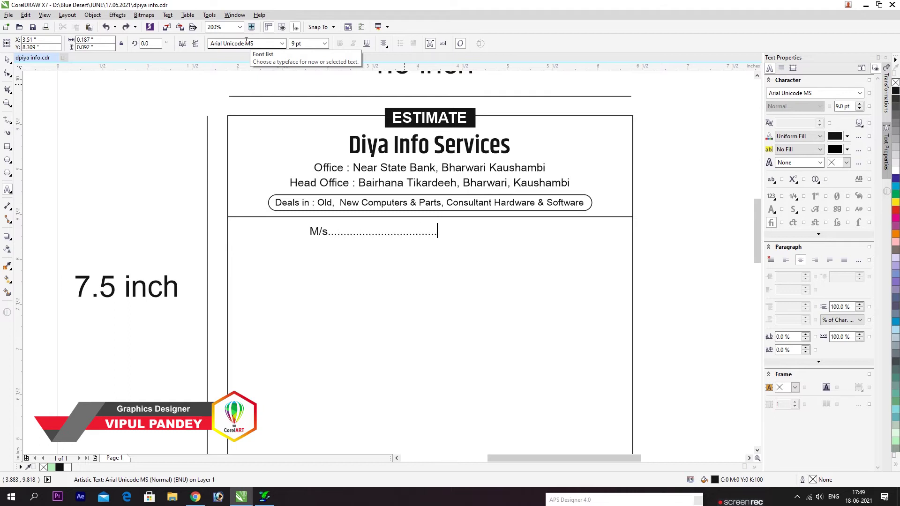
pyautogui.write('.................................................................................')
pyautogui.hotkey('ctrl', 'space')
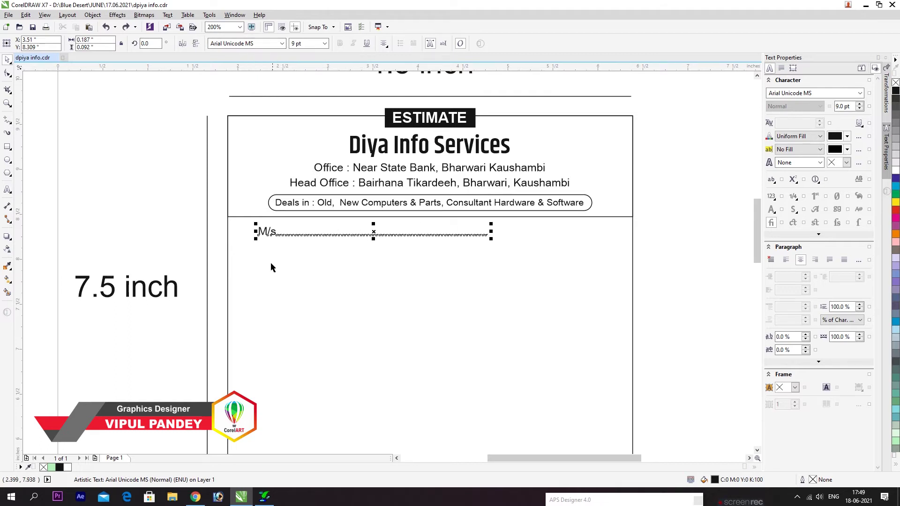
pyautogui.click(266, 230)
pyautogui.moveTo(267, 230); pyautogui.dragTo(247, 229)
# - Add a second dotted line of the same length below the M/s line
pyautogui.press('F8')
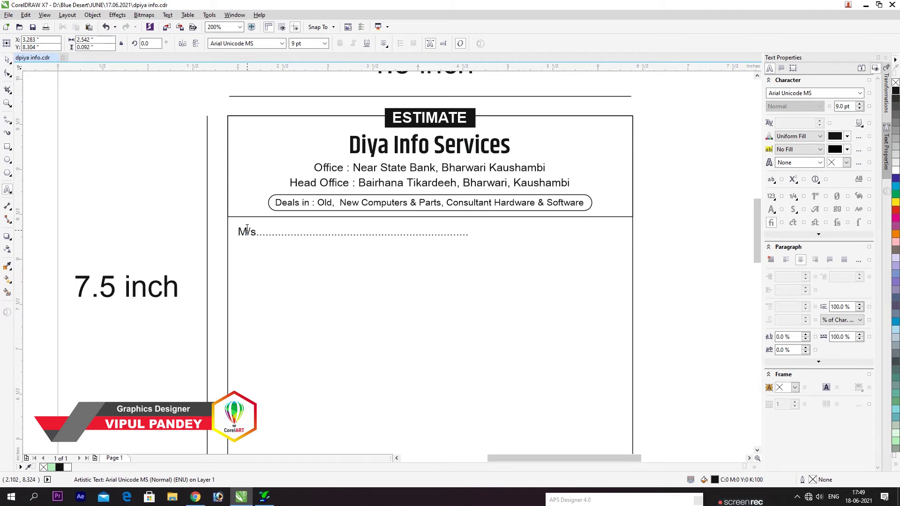
pyautogui.write('...................................................................................')
pyautogui.hotkey('ctrl', 'space')
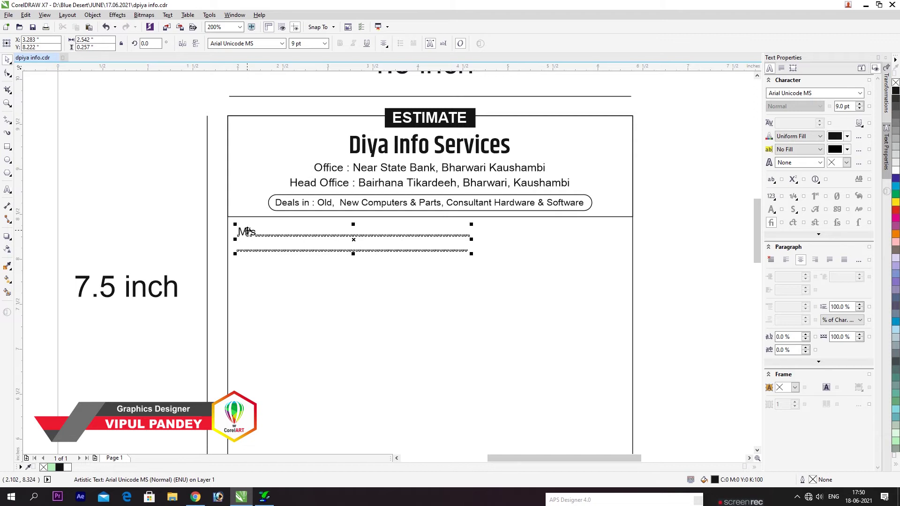
pyautogui.click(282, 267)
# - Duplicate the header box stretched down to a height of about 1.7 inches so it encloses the M/s lines
pyautogui.click(429, 217)
pyautogui.moveTo(430, 220); pyautogui.dragTo(430, 272)
pyautogui.rightClick(430, 272)
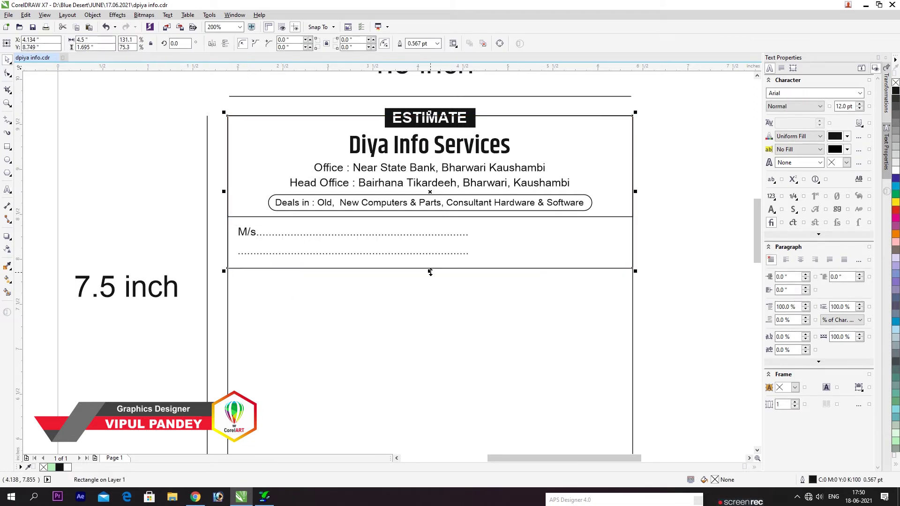
# - Duplicate the M/s text to its right, replace it with "No.:" and a dotted line, and position it within the box
pyautogui.click(375, 238)
pyautogui.moveTo(242, 232); pyautogui.dragTo(534, 236)
pyautogui.rightClick(534, 236)
pyautogui.press('F8')
pyautogui.hotkey('ctrl', 'a')
pyautogui.write('No')
pyautogui.write('.: ..............................')
pyautogui.hotkey('ctrl', 'space')
pyautogui.moveTo(583, 235); pyautogui.dragTo(487, 238)
# - Break the No. text before its dots, left-align it, label the second line "Date :", and save the document
pyautogui.press('F8')
pyautogui.click(510, 234)
pyautogui.press('Return')
pyautogui.hotkey('ctrl', 'l')
pyautogui.write('Da')
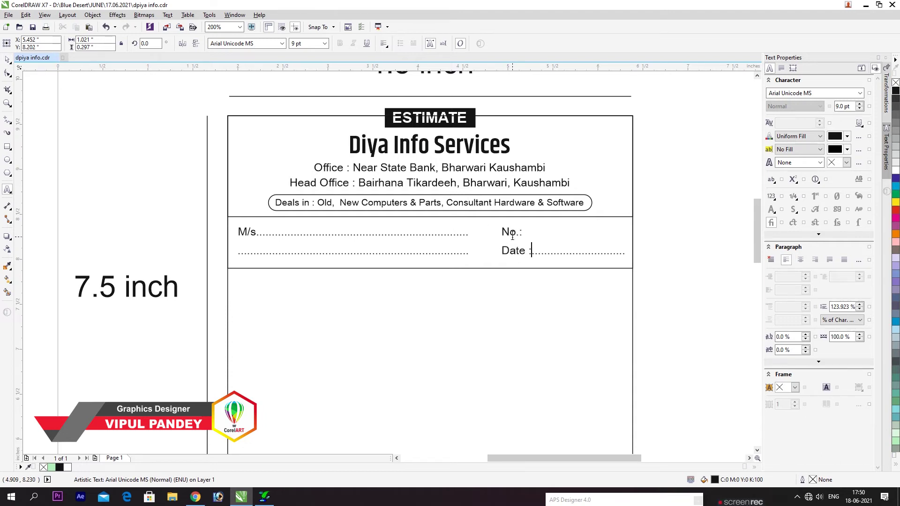
pyautogui.write('te :')
pyautogui.hotkey('ctrl', 'space')
pyautogui.moveTo(520, 252); pyautogui.dragTo(506, 253)
pyautogui.click(163, 196)
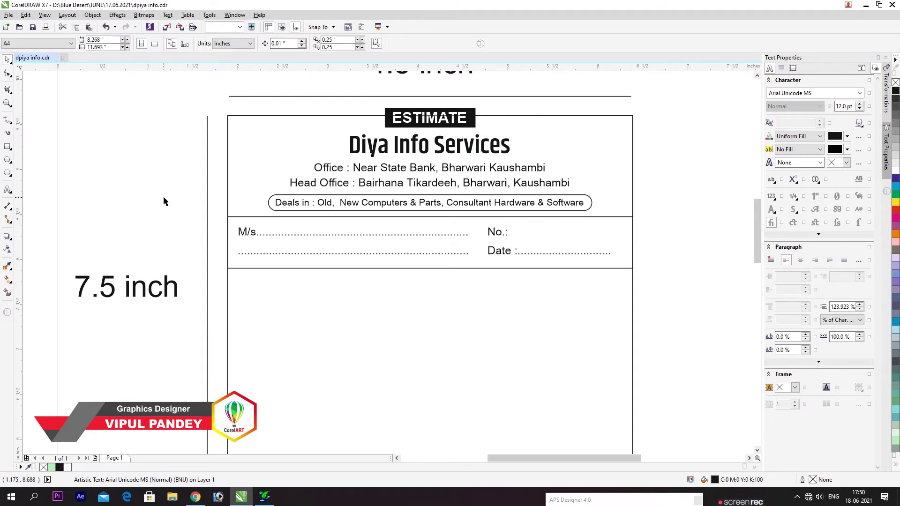
pyautogui.hotkey('ctrl', 's')
# - Draw a 4.5 inch horizontal line across the form just below the M/s and date section
pyautogui.click(7, 120)
pyautogui.click(228, 286)
pyautogui.keyDown('ctrl'); pyautogui.click(633, 297); pyautogui.keyUp('ctrl')
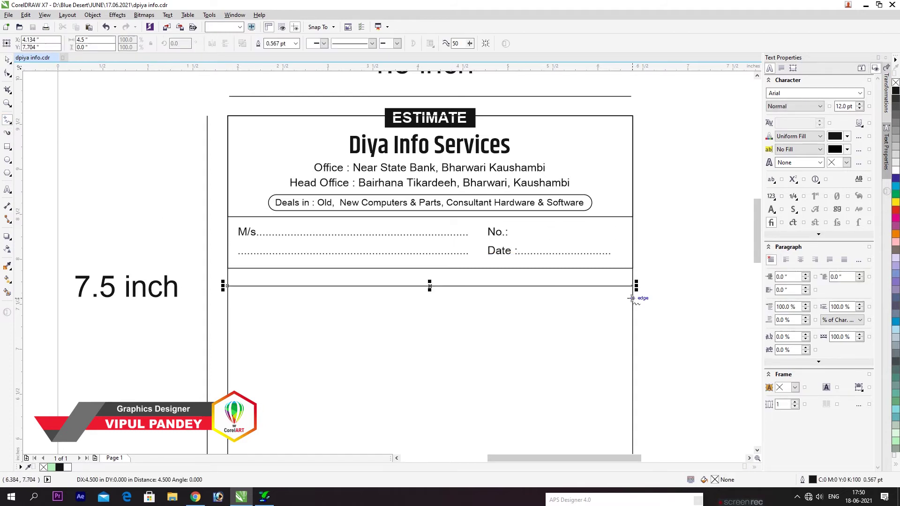
pyautogui.press('space')
pyautogui.click(588, 313)
pyautogui.keyDown('shift'); pyautogui.click(604, 287); pyautogui.keyUp('shift')
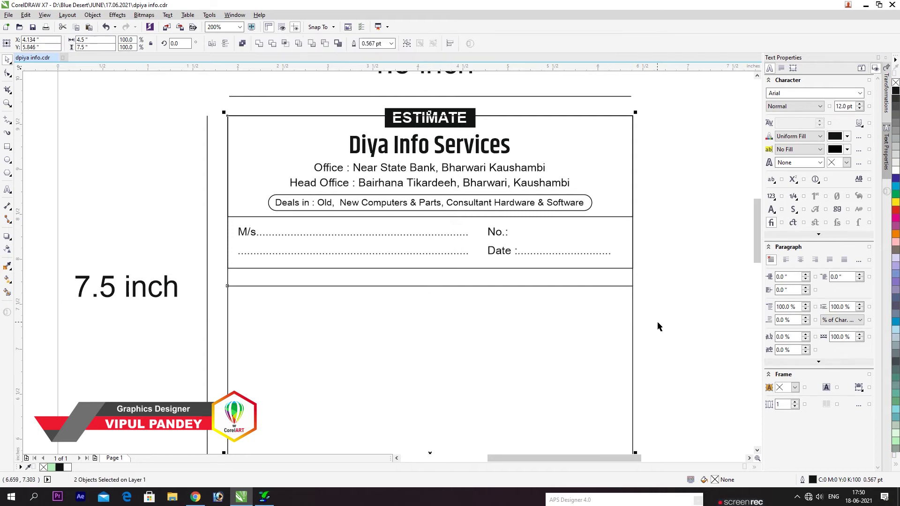
# - Copy the M/s text into the new row, replace it with "S. No.", and place it at the row's left end
pyautogui.moveTo(249, 233); pyautogui.dragTo(247, 279)
pyautogui.rightClick(246, 278)
pyautogui.press('F8')
pyautogui.hotkey('ctrl', 'a')
pyautogui.write('S. No')
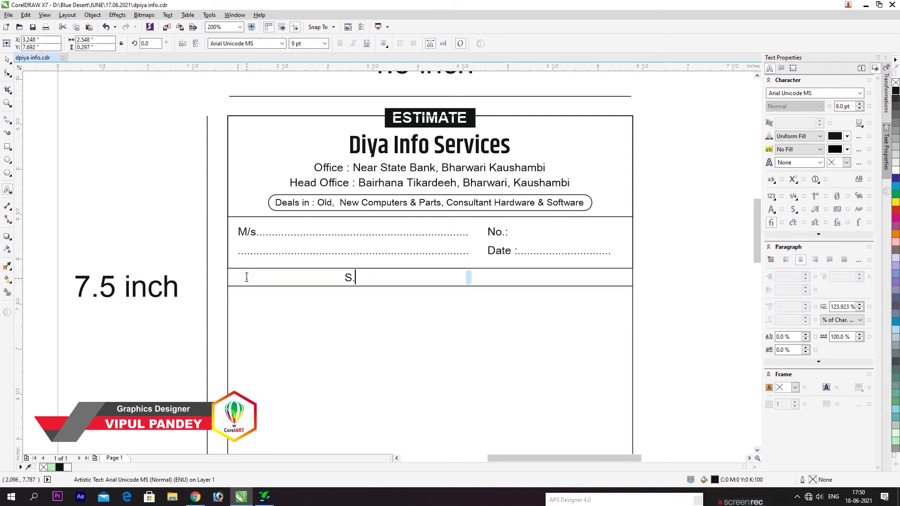
pyautogui.hotkey('ctrl', 'space')
pyautogui.moveTo(357, 276); pyautogui.dragTo(251, 279)
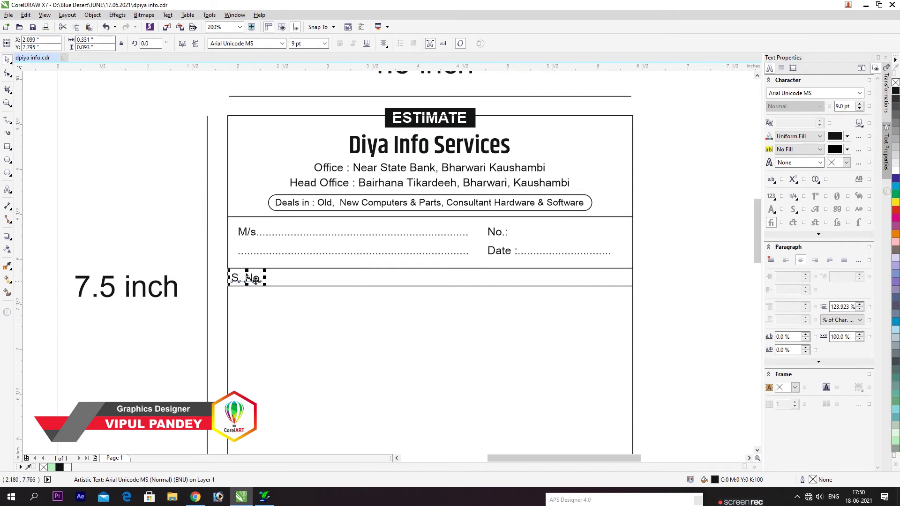
# - Duplicate the S. No. heading to its right and change the copy to "Particulars"
pyautogui.moveTo(255, 279); pyautogui.dragTo(333, 279)
pyautogui.doubleClick(335, 280)
pyautogui.hotkey('ctrl', 'a')
pyautogui.write('Particulars')
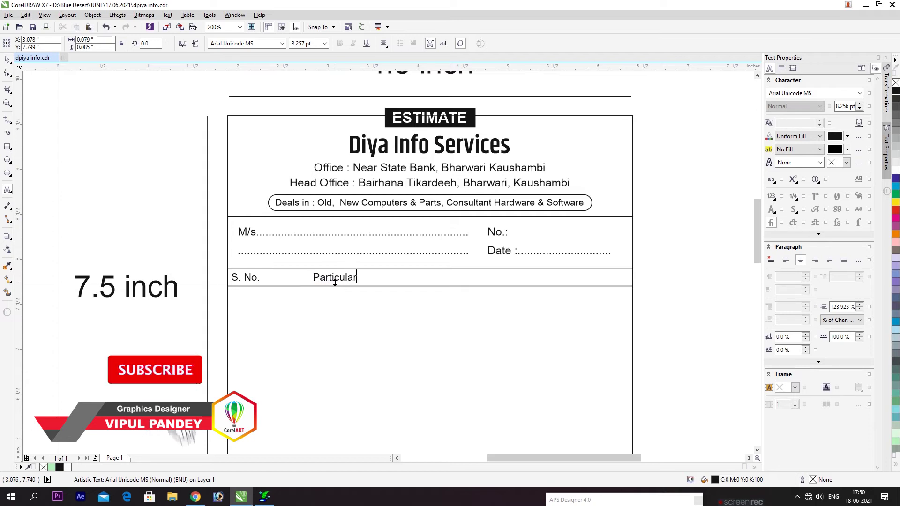
pyautogui.hotkey('ctrl', 'space')
# - Duplicate the Particulars heading, change the copy to "Qty.", and place it to the right of Particulars
pyautogui.moveTo(348, 279); pyautogui.dragTo(543, 280)
pyautogui.doubleClick(544, 278)
pyautogui.hotkey('ctrl', 'a')
pyautogui.write('Qty')
pyautogui.hotkey('ctrl', 'space')
pyautogui.moveTo(542, 280); pyautogui.dragTo(479, 279)
# - Duplicate the Qty. heading towards the row's right end, change the copy to "Amount", and nudge it right
pyautogui.moveTo(478, 280); pyautogui.dragTo(573, 285)
pyautogui.rightClick(572, 285)
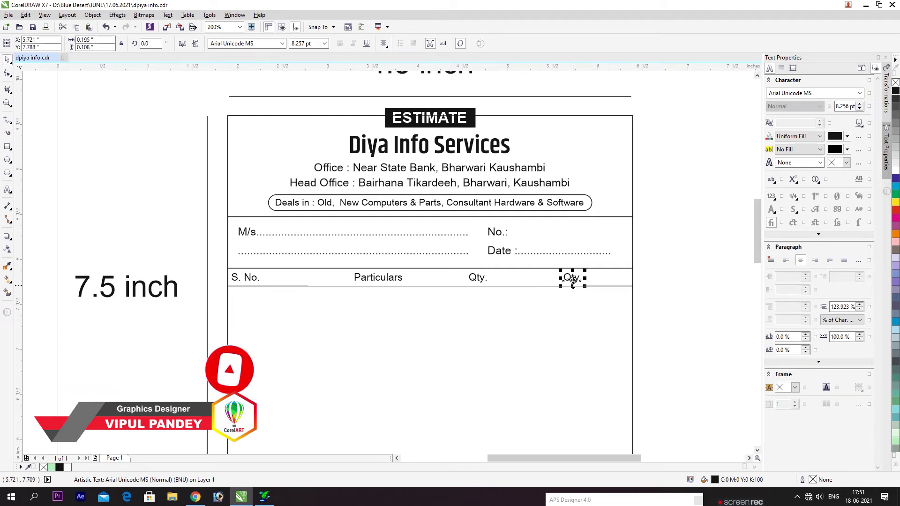
pyautogui.hotkey('ctrl', 'space')
pyautogui.hotkey('ctrl', 'a')
pyautogui.write('A,p')
pyautogui.write('mo')
pyautogui.hotkey('ctrl', 'space')
pyautogui.press('Right')
pyautogui.press('Right')
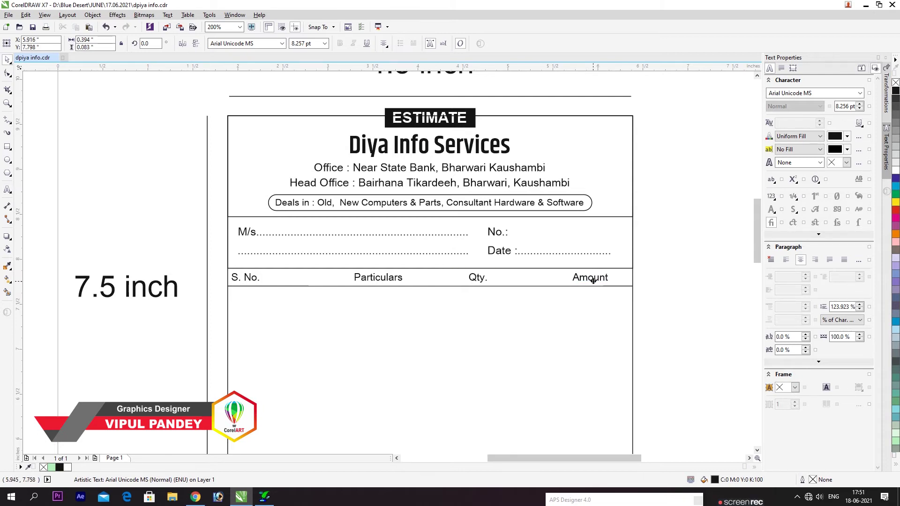
# - Move the line below the column headings slightly down to make the heading row taller
pyautogui.click(517, 289)
pyautogui.moveTo(517, 289); pyautogui.dragTo(518, 293)
pyautogui.click(604, 279)
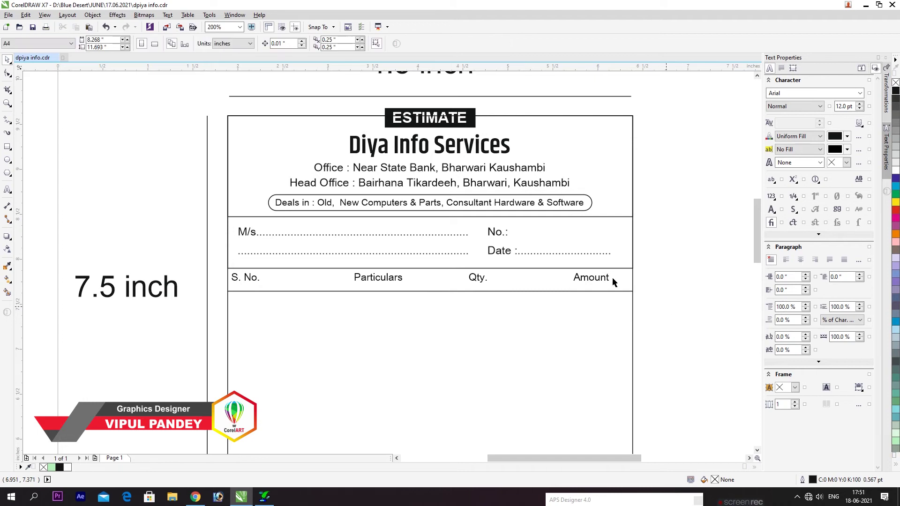
# - Duplicate the Amount heading to its lower left and change the copy to "Rs."
pyautogui.moveTo(589, 278); pyautogui.dragTo(560, 287)
pyautogui.rightClick(560, 287)
pyautogui.press('F8')
pyautogui.hotkey('ctrl', 'a')
pyautogui.write('Rs.')
pyautogui.hotkey('ctrl', 'space')
# - Nudge the Amount heading up within the heading row
pyautogui.scroll(1, 600, 299)
pyautogui.scroll(2, 602, 282)
pyautogui.doubleClick(588, 164)
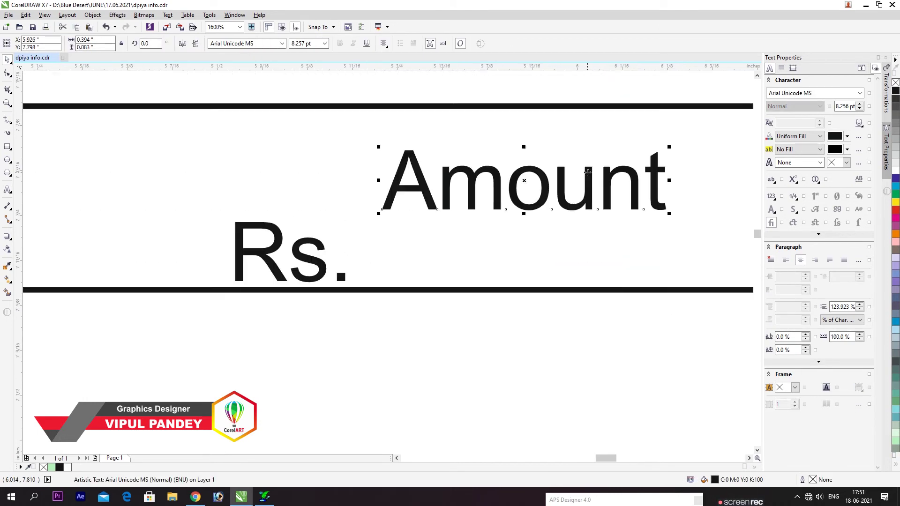
pyautogui.hotkey('ctrl', 'space')
pyautogui.press('Up')
# - Duplicate the Rs. label to the right under Amount and change the copy to "P."
pyautogui.click(299, 250)
pyautogui.moveTo(298, 249); pyautogui.dragTo(445, 251)
pyautogui.scroll(-2, 336, 233)
pyautogui.rightClick(445, 251)
pyautogui.press('F8')
pyautogui.hotkey('ctrl', 'a')
pyautogui.write('P.')
pyautogui.hotkey('ctrl', 'space')
pyautogui.click(520, 250)
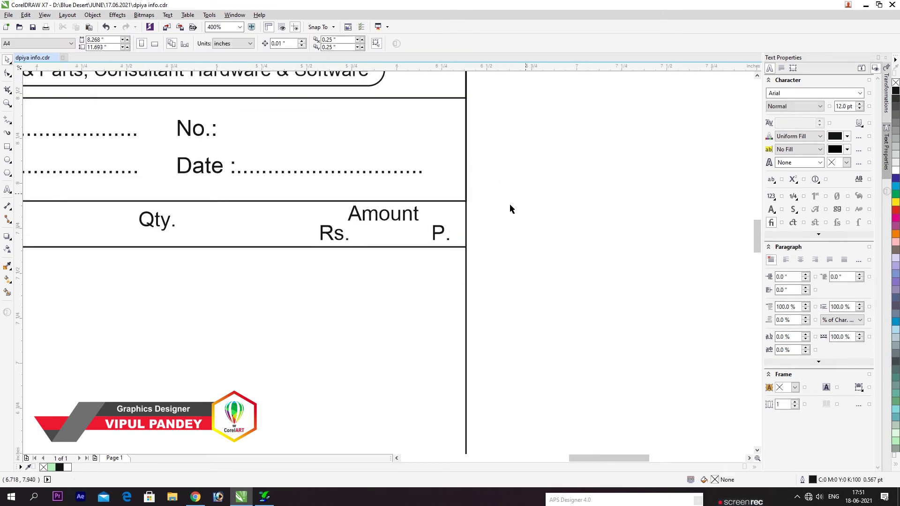
# - Save the document and nudge the S. No., Particulars and Qty. headings down within the heading row
pyautogui.moveTo(510, 204); pyautogui.dragTo(274, 266)
pyautogui.click(462, 276)
pyautogui.press('F4')
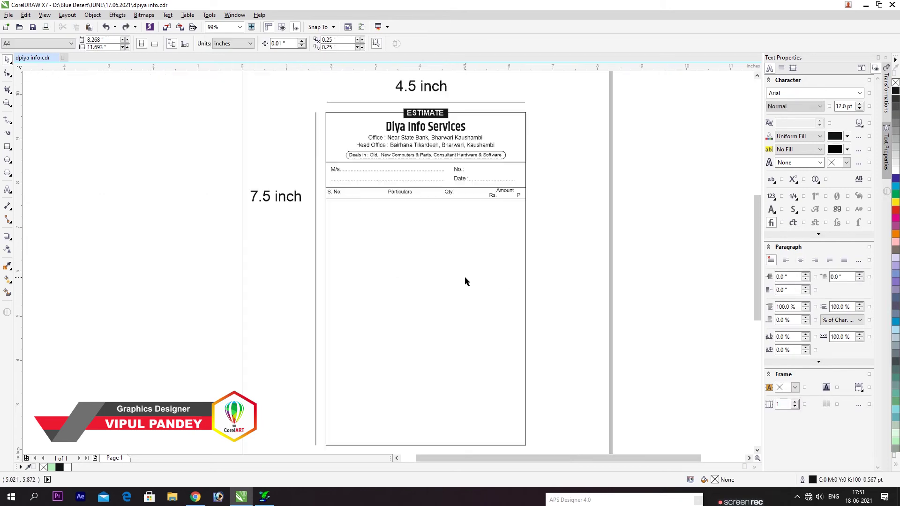
pyautogui.scroll(1, 400, 189)
pyautogui.hotkey('ctrl', 's')
pyautogui.click(393, 193)
pyautogui.keyDown('shift'); pyautogui.click(507, 194); pyautogui.keyUp('shift')
pyautogui.keyDown('shift'); pyautogui.click(281, 194); pyautogui.keyUp('shift')
pyautogui.press('Down')
pyautogui.press('Down')
pyautogui.press('Down')
pyautogui.click(268, 219)
# - Draw a vertical divider line about 2.68 inches long, running down from the heading row's upper edge beside S. No
pyautogui.press('F5')
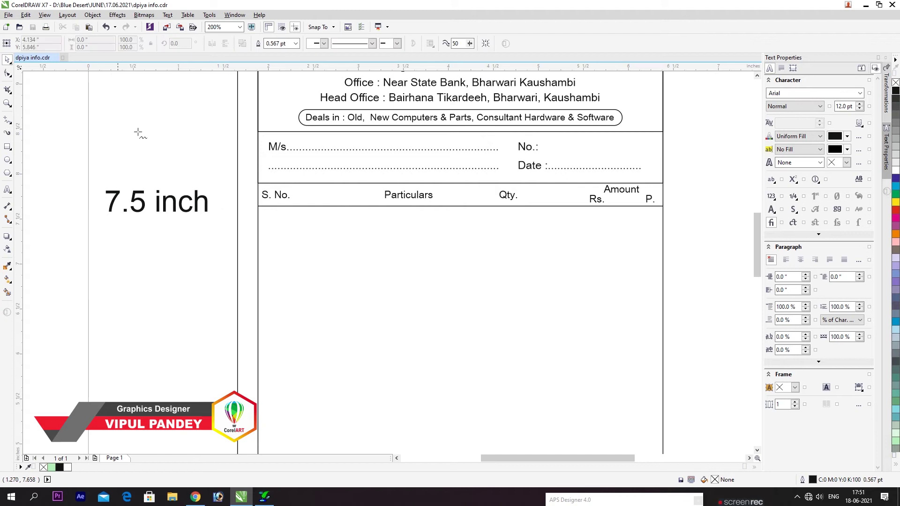
pyautogui.click(291, 182)
pyautogui.click(291, 426)
pyautogui.press('space')
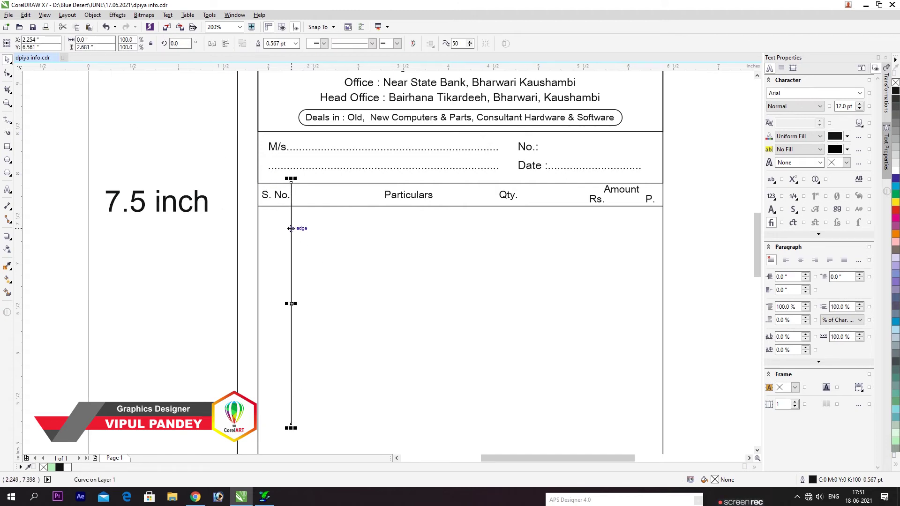
# - Duplicate the vertical divider to either side of the Qty. column, extend all dividers down towards the footer, and save the document
pyautogui.moveTo(294, 228); pyautogui.dragTo(566, 227)
pyautogui.click(509, 196)
pyautogui.press('F4')
pyautogui.click(291, 278)
pyautogui.moveTo(538, 262); pyautogui.dragTo(335, 313)
pyautogui.moveTo(410, 308); pyautogui.dragTo(426, 395)
pyautogui.click(281, 358)
pyautogui.hotkey('ctrl', 's')
# - Duplicate the rule beneath the heading row down to the lower ends of the column dividers to close the table
pyautogui.click(365, 200)
pyautogui.moveTo(370, 199); pyautogui.dragTo(381, 392)
pyautogui.scroll(5, 338, 398)
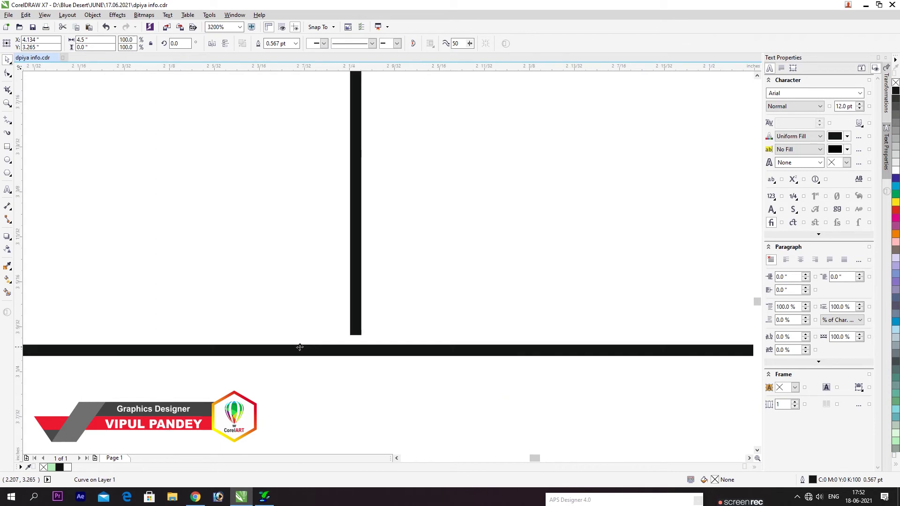
pyautogui.scroll(-5, 310, 336)
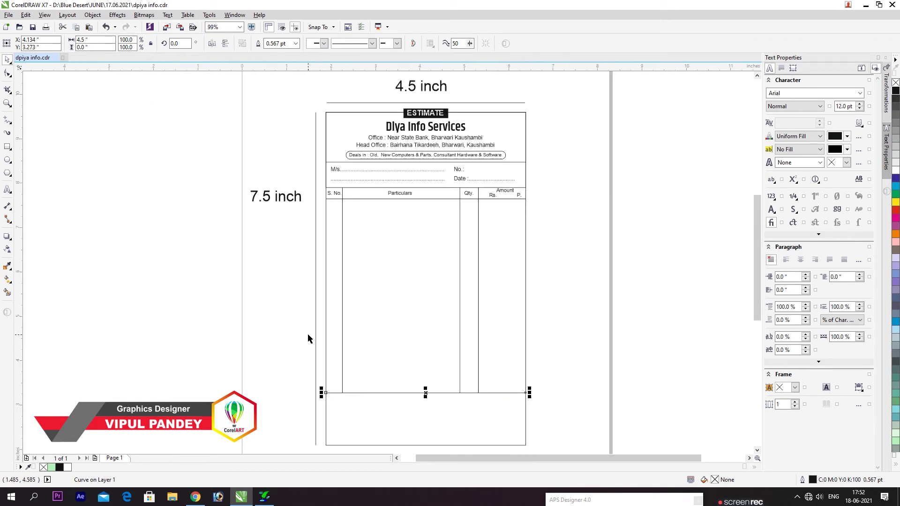
# - Duplicate the office address text into the empty footer box and replace the copy with "Terms & Conditions :"
pyautogui.scroll(-3, 301, 338)
pyautogui.click(346, 214)
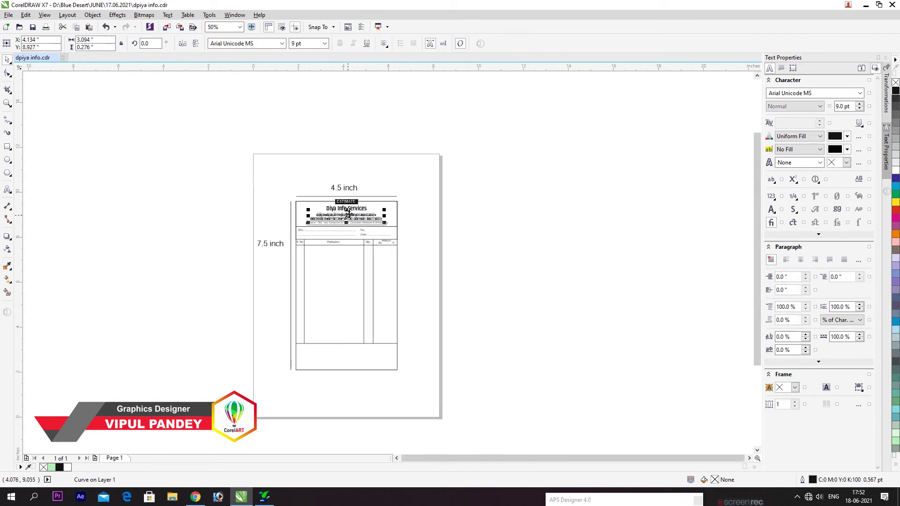
pyautogui.moveTo(346, 213); pyautogui.dragTo(336, 356)
pyautogui.scroll(3, 336, 356)
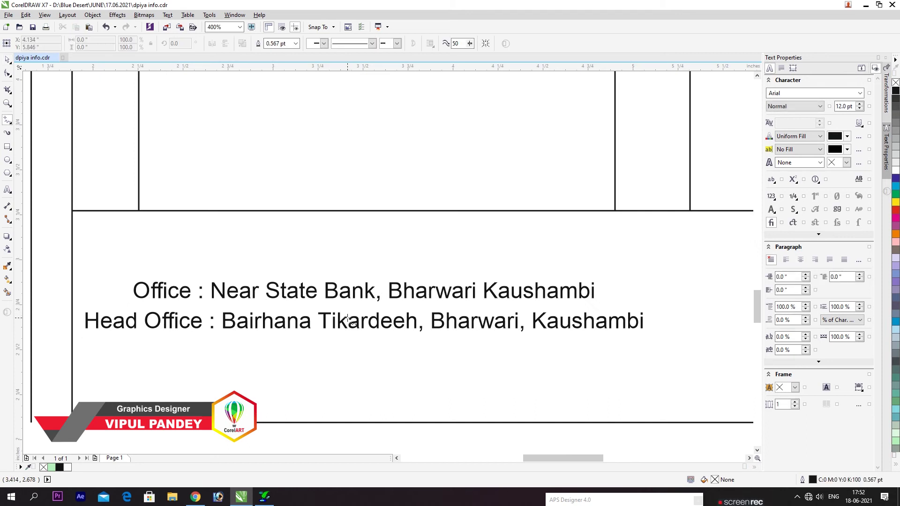
pyautogui.doubleClick(347, 312)
pyautogui.hotkey('ctrl', 'a')
pyautogui.write('Terms')
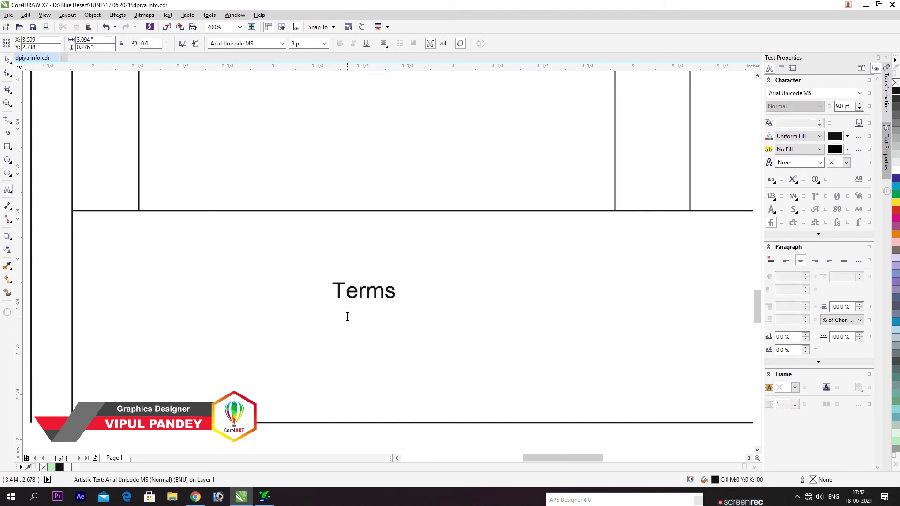
pyautogui.write(' & Conditions ')
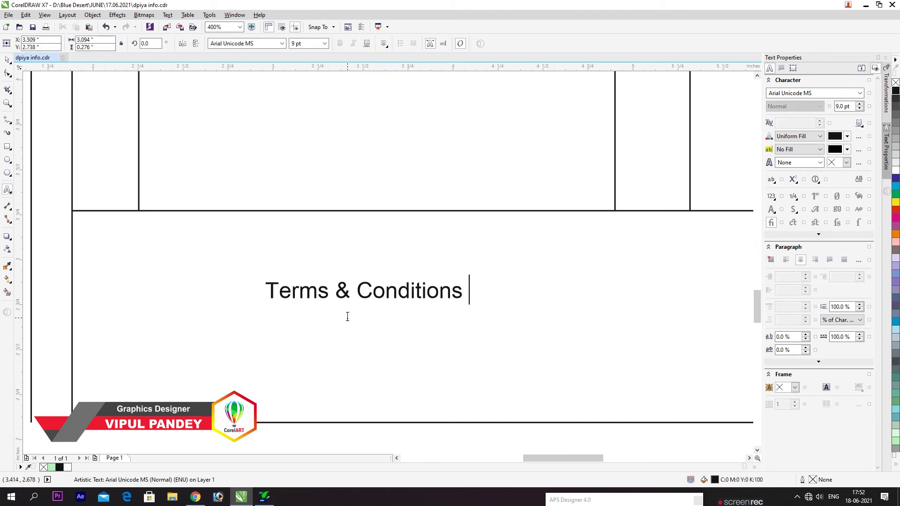
pyautogui.write(':')
# - Add the lines "1. Warranty 2. Delivery" and "3. Validity 4 Taxes" under the Terms & Conditions heading
pyautogui.press('Return')
pyautogui.write('1. Warranty ')
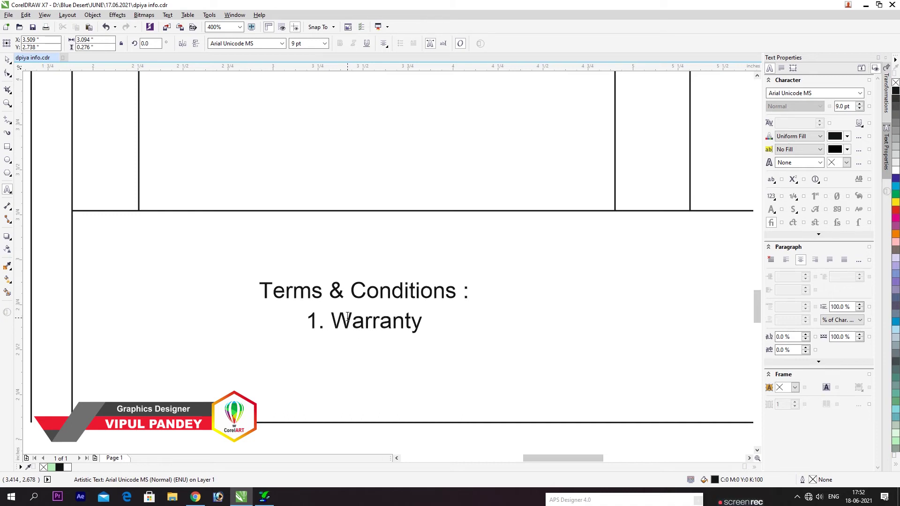
pyautogui.write('2. Delivery')
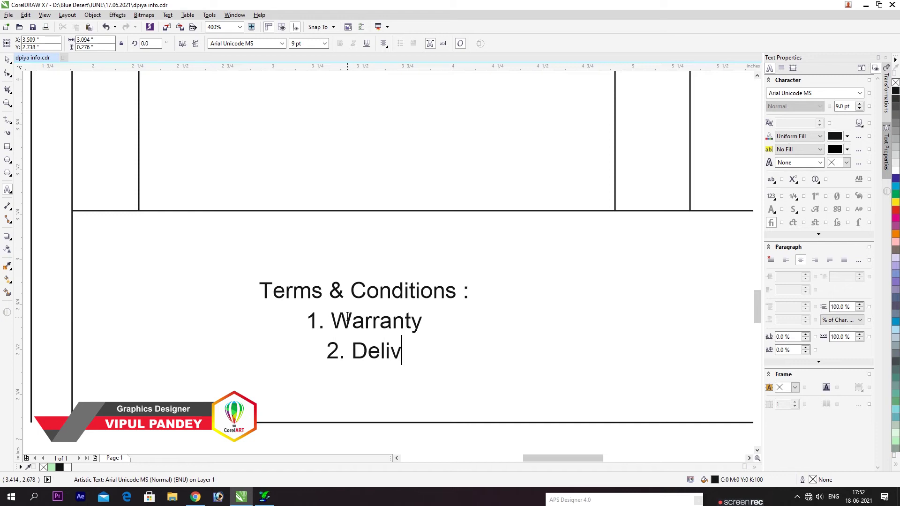
pyautogui.press('Return')
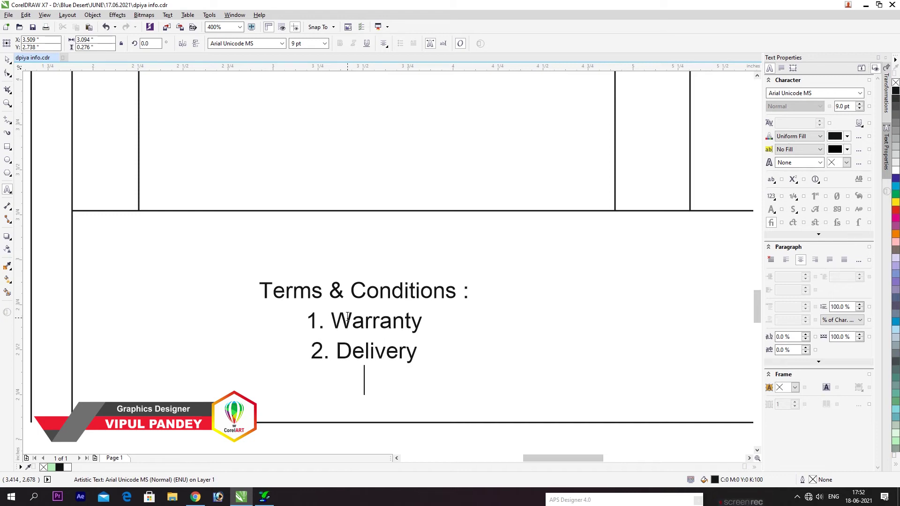
pyautogui.press('BackSpace')
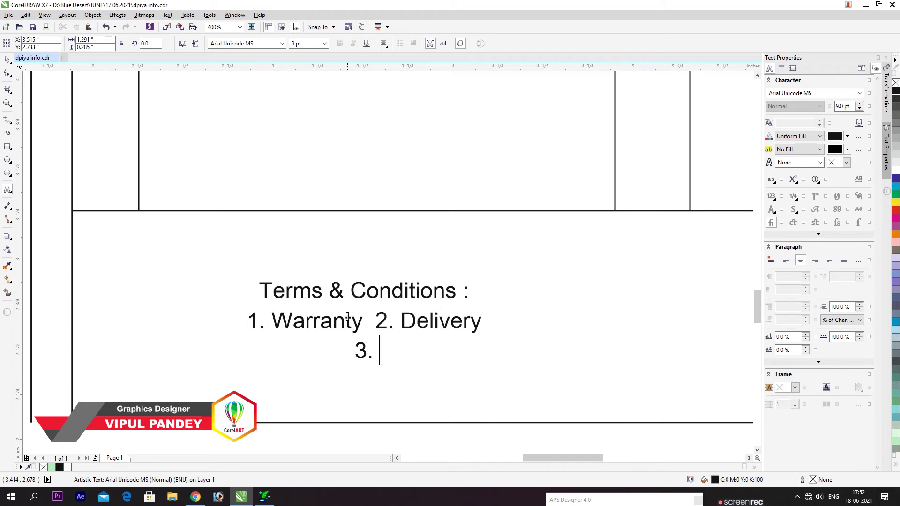
pyautogui.write('Vali')
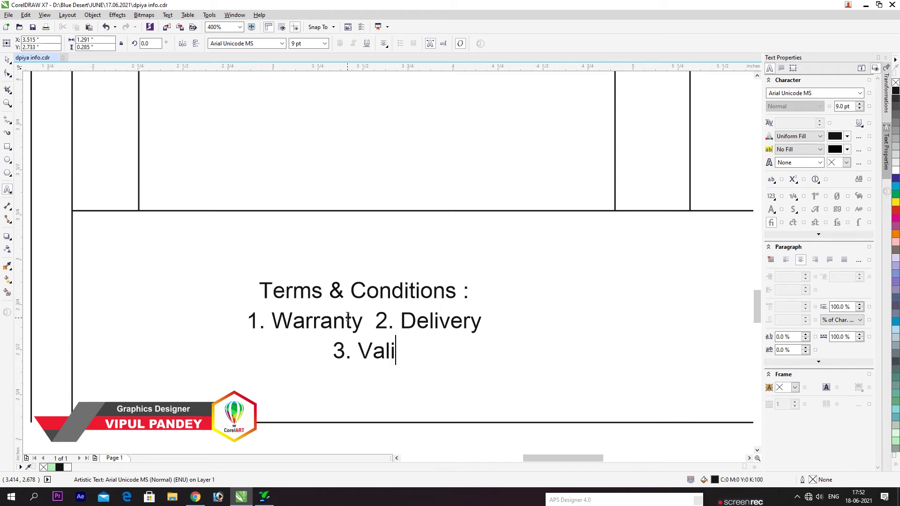
pyautogui.write('dity 4 Taxes')
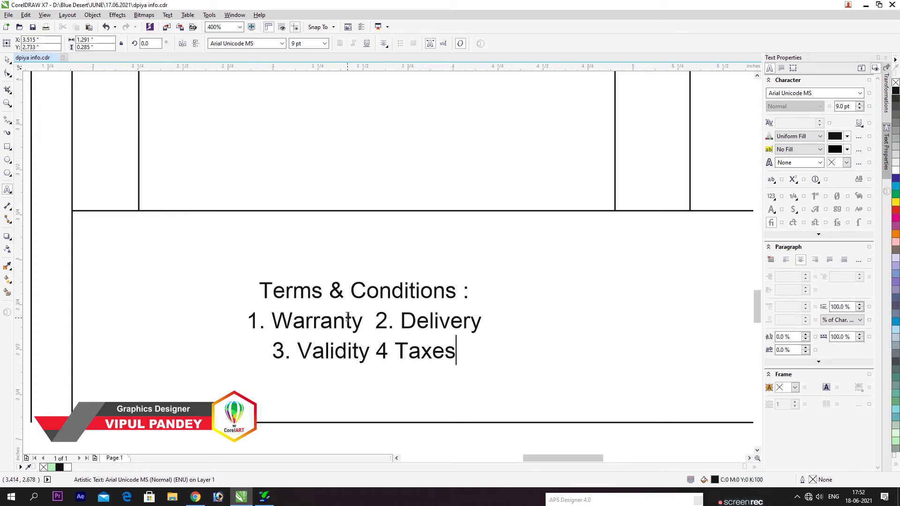
# - Move the terms text to the footer's upper left and place a copy reading "Signature of Customer" near the footer's lower edge
pyautogui.hotkey('ctrl', 'space')
pyautogui.moveTo(360, 294); pyautogui.dragTo(296, 381)
pyautogui.rightClick(295, 381)
pyautogui.press('F8')
pyautogui.hotkey('ctrl', 'a')
pyautogui.write('Signa')
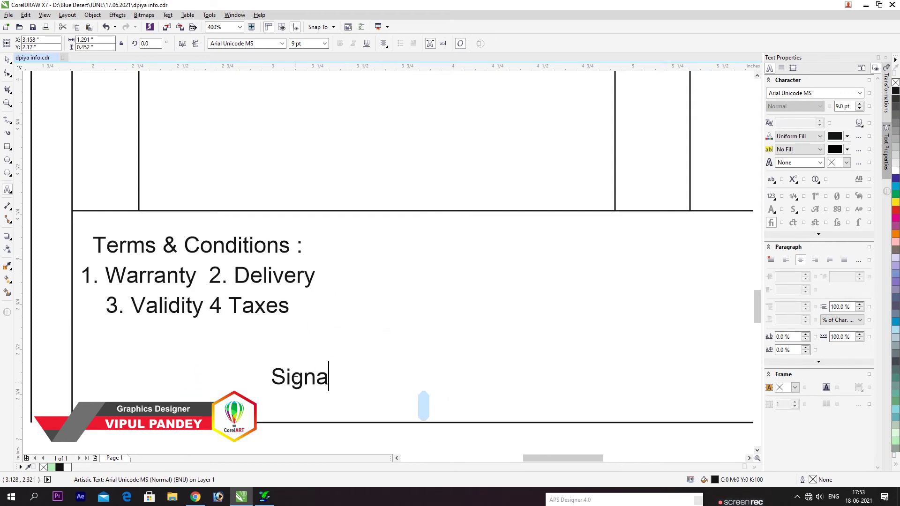
pyautogui.write('ture of Customer')
pyautogui.hotkey('ctrl', 'space')
pyautogui.moveTo(299, 379); pyautogui.dragTo(340, 391)
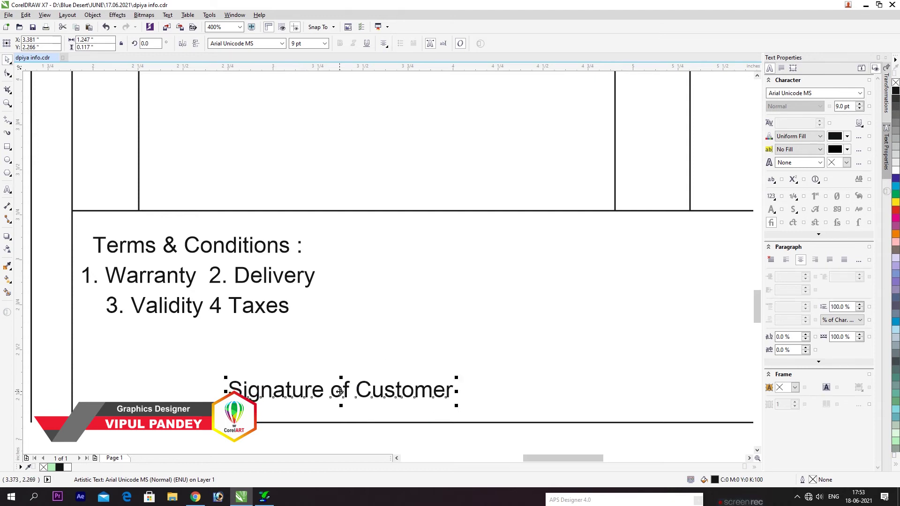
# - Duplicate the customer signature label to the footer's upper right and change the copy to "For : Diya Info Services"
pyautogui.scroll(-2, 299, 379)
pyautogui.scroll(1, 305, 380)
pyautogui.moveTo(305, 380); pyautogui.dragTo(491, 323)
pyautogui.rightClick(490, 324)
pyautogui.press('F8')
pyautogui.hotkey('ctrl', 'a')
pyautogui.write('Fo')
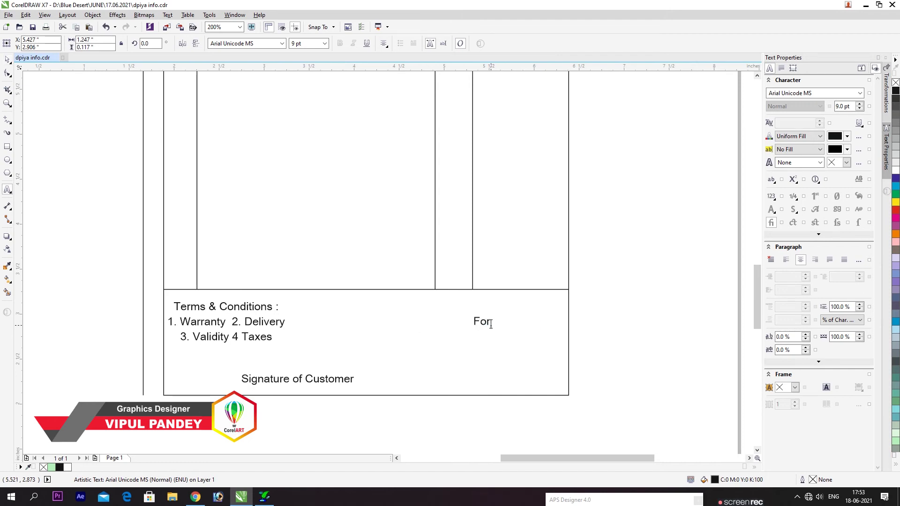
pyautogui.write('r : Diya Inf')
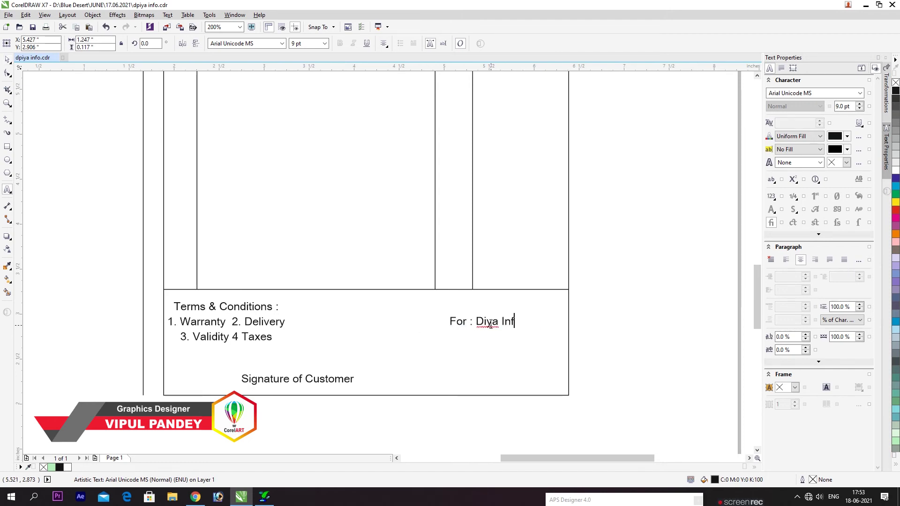
pyautogui.write('o Services')
pyautogui.hotkey('ctrl', 'space')
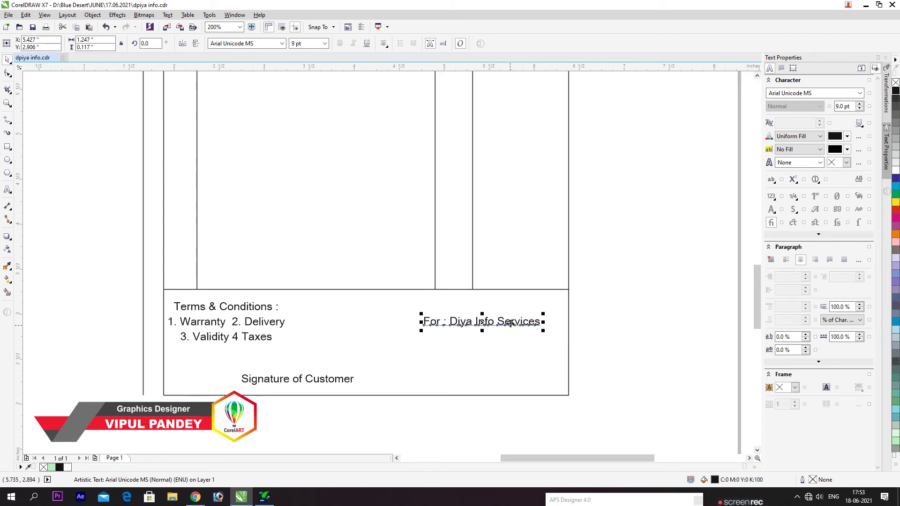
# - Top-align the "For : Diya Info Services" line with the terms text and shift both slightly down in the footer
pyautogui.moveTo(509, 325); pyautogui.dragTo(517, 325)
pyautogui.keyDown('shift'); pyautogui.click(233, 324); pyautogui.keyUp('shift')
pyautogui.press('t')
pyautogui.moveTo(253, 320); pyautogui.dragTo(253, 332)
pyautogui.click(750, 340)
pyautogui.click(531, 318)
pyautogui.click(531, 319)
# - Duplicate the customer signature label below "For : Diya Info Services", shorten the copy to "Signature", and save the document
pyautogui.click(333, 381)
pyautogui.moveTo(334, 381); pyautogui.dragTo(597, 373)
pyautogui.rightClick(526, 382)
pyautogui.press('F8')
pyautogui.press('BackSpace')
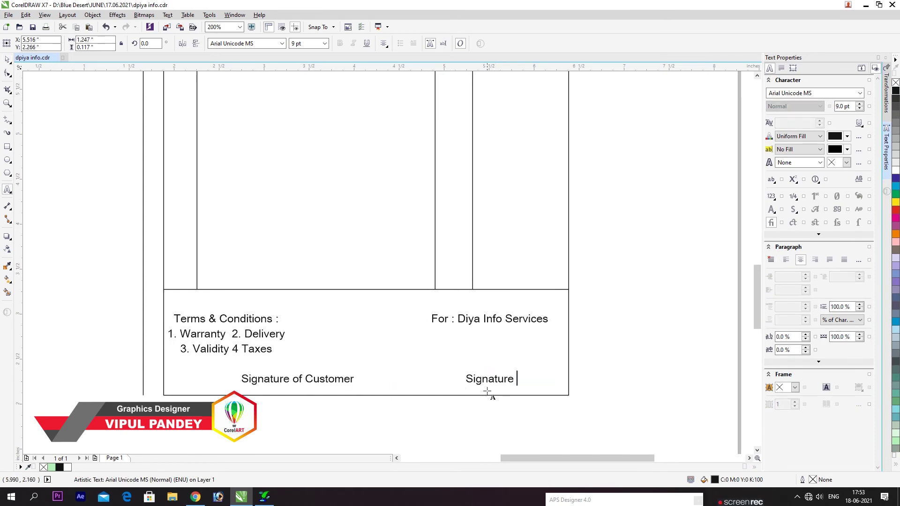
pyautogui.hotkey('ctrl', 'space')
pyautogui.keyDown('shift'); pyautogui.click(528, 320); pyautogui.keyUp('shift')
pyautogui.press('F4')
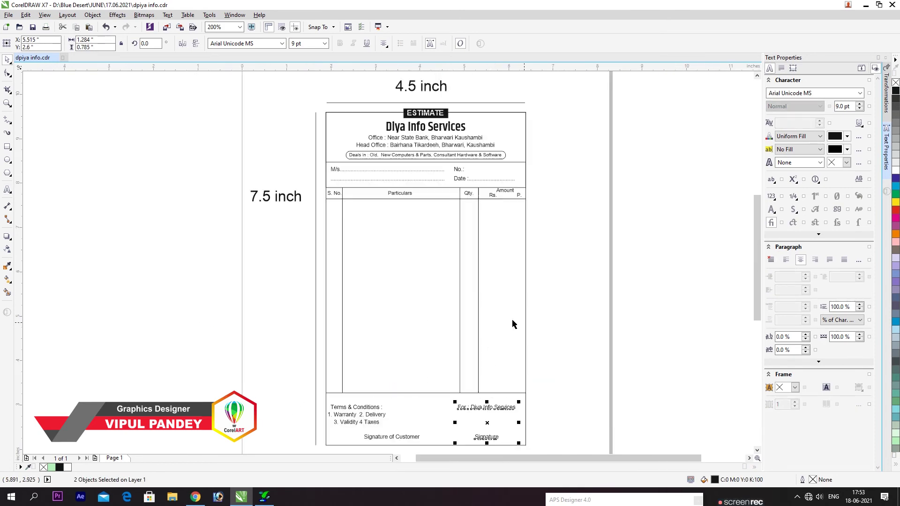
pyautogui.click(502, 423)
pyautogui.hotkey('ctrl', 's')
# - Duplicate the Signature label to the top of the Particulars column and change the copy to "Processor"
pyautogui.click(489, 436)
pyautogui.moveTo(490, 434)
pyautogui.mouseDown()
pyautogui.moveTo(331, 208)
pyautogui.moveTo(358, 205)
pyautogui.mouseUp()
pyautogui.rightClick(358, 205)
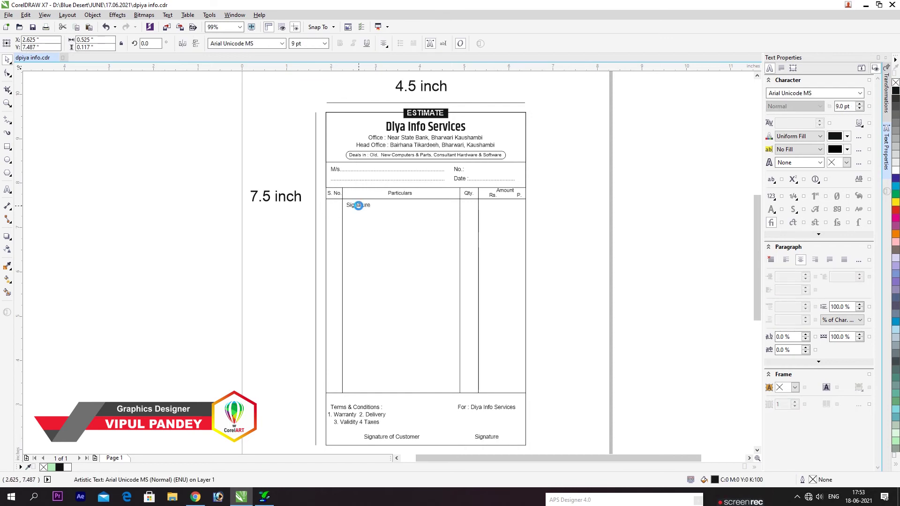
pyautogui.scroll(2, 358, 205)
pyautogui.press('F8')
pyautogui.hotkey('ctrl', 'a')
pyautogui.write('Processor')
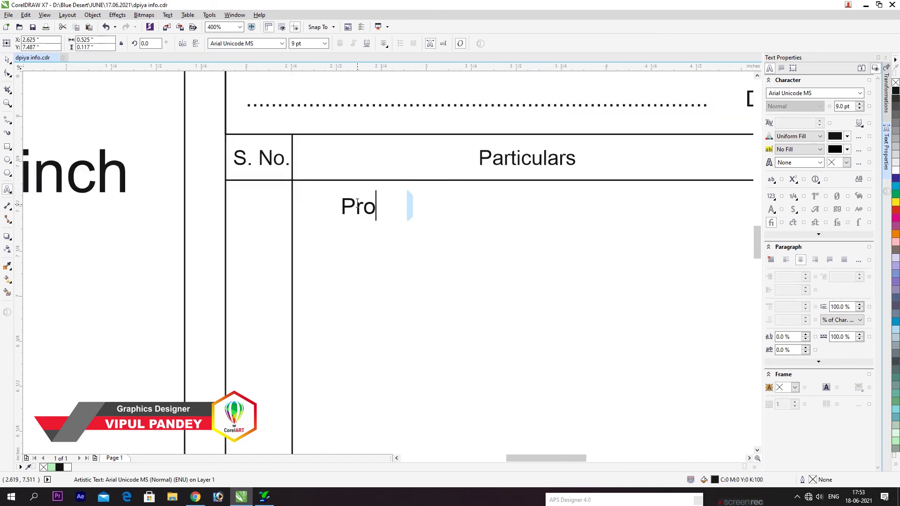
# - Add "Mother Board", "RAM" and "Cabinet" as separate lines below Processor in the item list
pyautogui.press('Return')
pyautogui.write('Mother Borad')
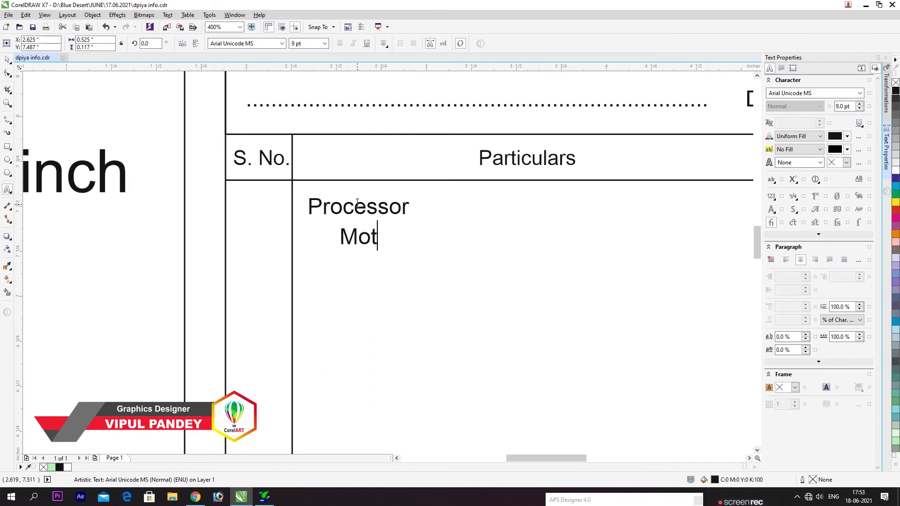
pyautogui.press('BackSpace')
pyautogui.press('BackSpace')
pyautogui.press('BackSpace')
pyautogui.press('BackSpace')
pyautogui.write('oard')
pyautogui.press('Return')
pyautogui.write('Ram')
pyautogui.press('BackSpace')
pyautogui.press('BackSpace')
pyautogui.write('AM')
pyautogui.press('Return')
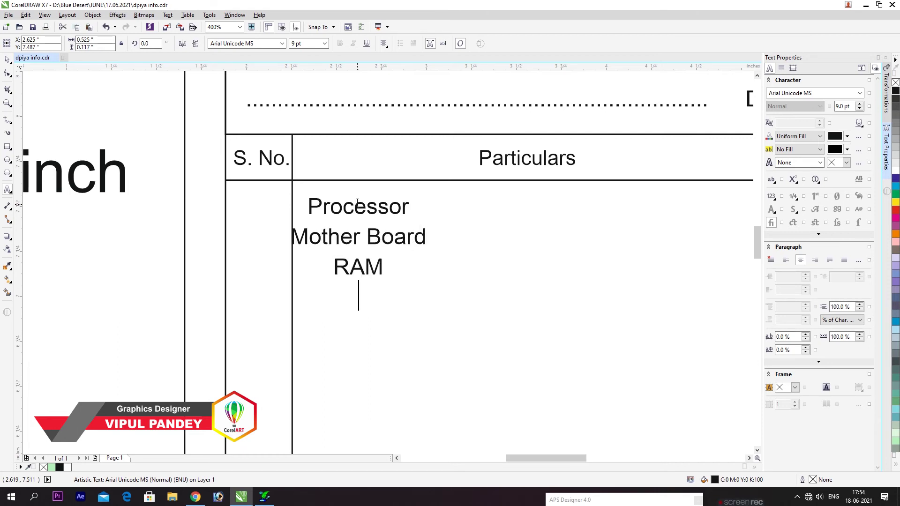
pyautogui.write('Cabinet')
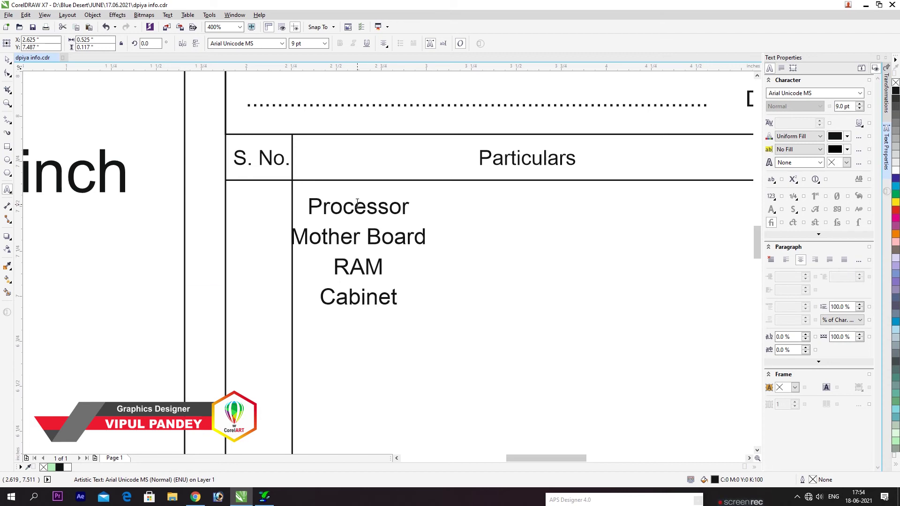
# - Left-align the item list, complete its last line as "Cabinet AT X P4", and add the lines "Hard Disk" and "CUP Fan"
pyautogui.hotkey('ctrl', 'l')
pyautogui.press('Escape')
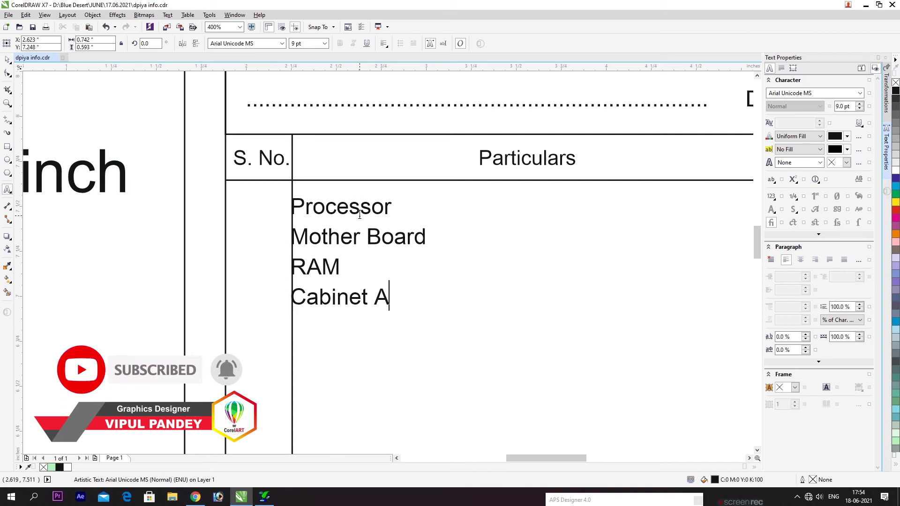
pyautogui.write('T X P4 ')
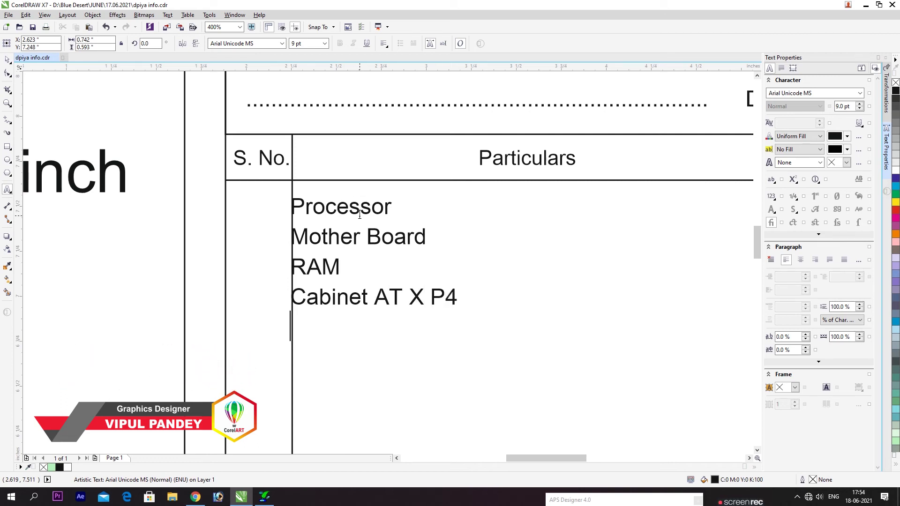
pyautogui.write('Hard  Disk')
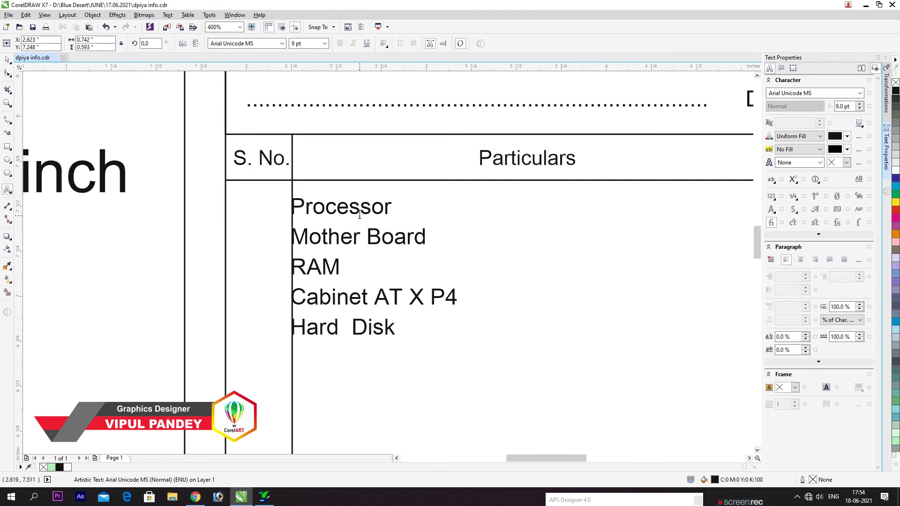
pyautogui.write(' CUP Fan ')
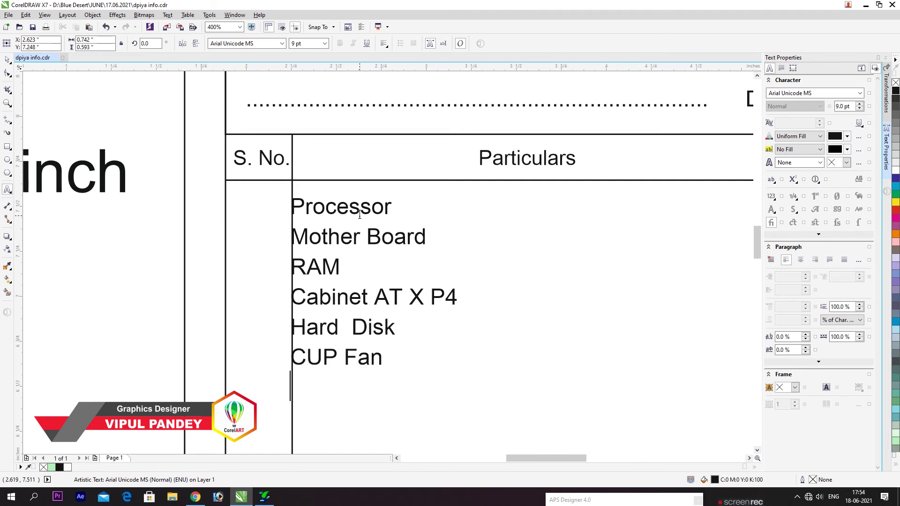
# - Add "CD/DVD Drive", "Monitor" and "Key Board" as separate lines at the end of the Particulars list
pyautogui.write('CD/D')
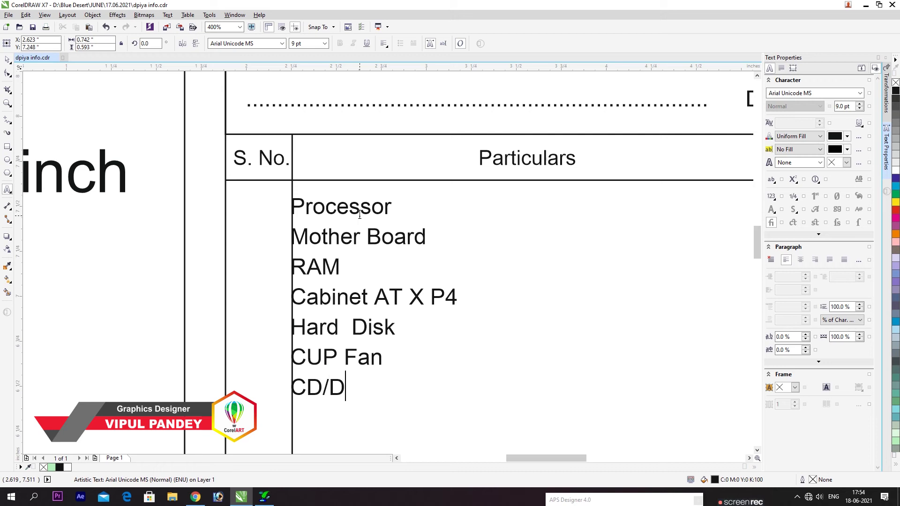
pyautogui.write('VD Driv')
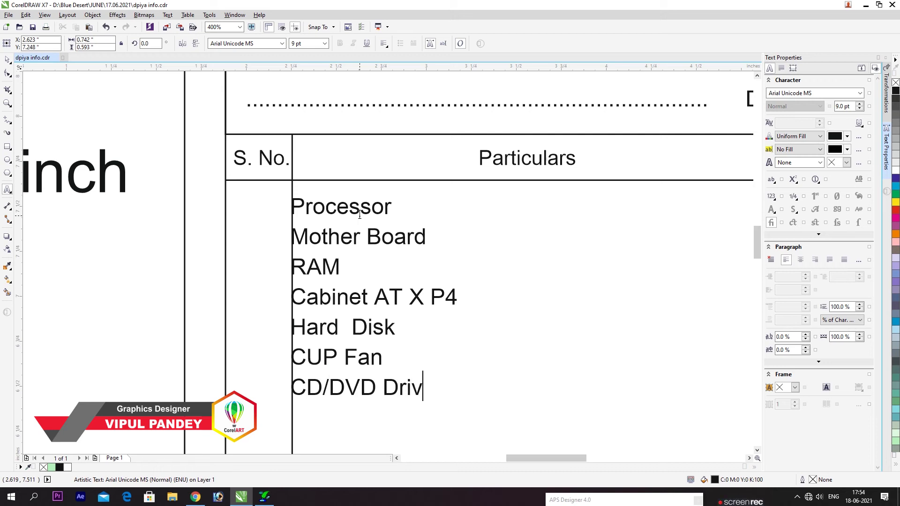
pyautogui.write('e Monito')
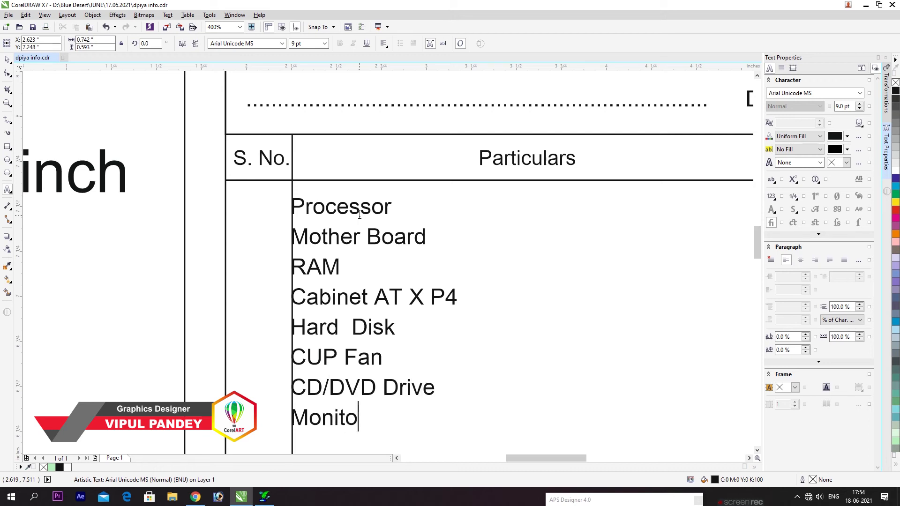
pyautogui.write('r')
pyautogui.press('Return')
pyautogui.write('Key board')
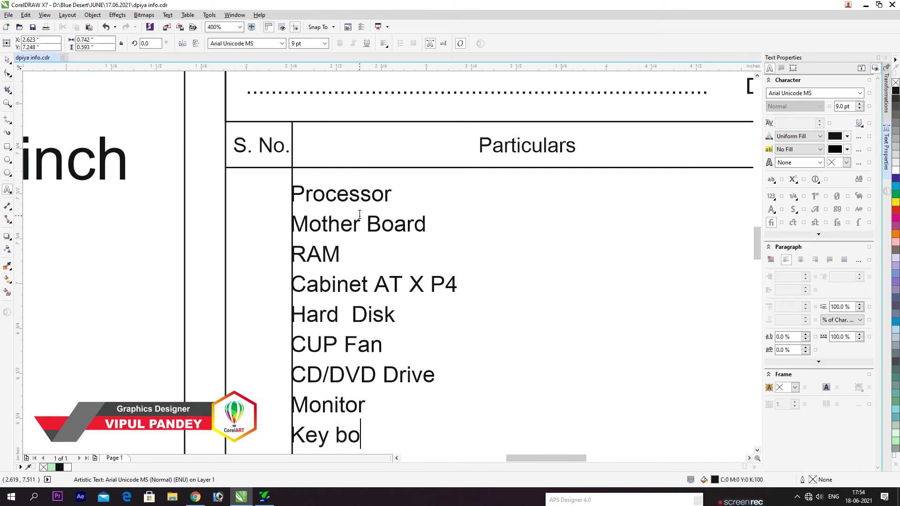
pyautogui.press('Return')
pyautogui.press('Delete')
pyautogui.write('Board')
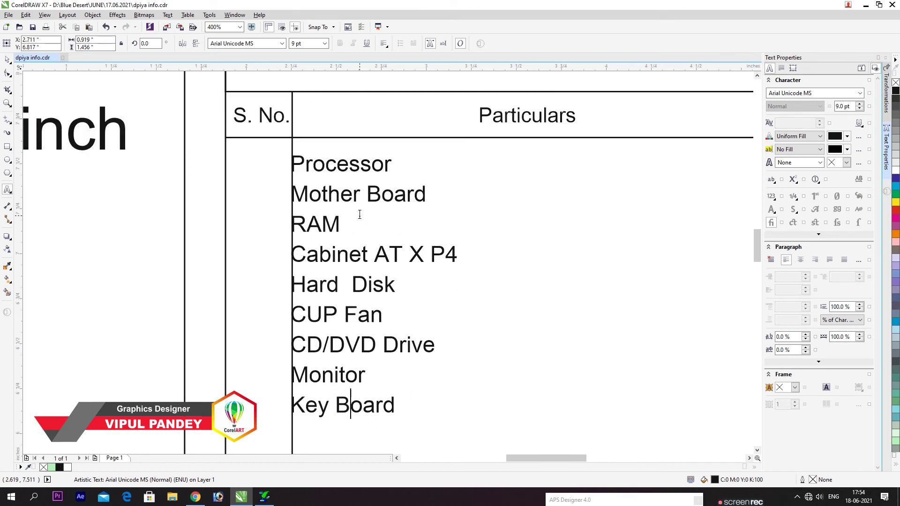
# - Add "Mouse" and "Speaker" as separate lines below Key Board in the Particulars list
pyautogui.press('Down')
pyautogui.write('Mouse')
pyautogui.press('Return')
pyautogui.write('Speaker')
pyautogui.press('Return')
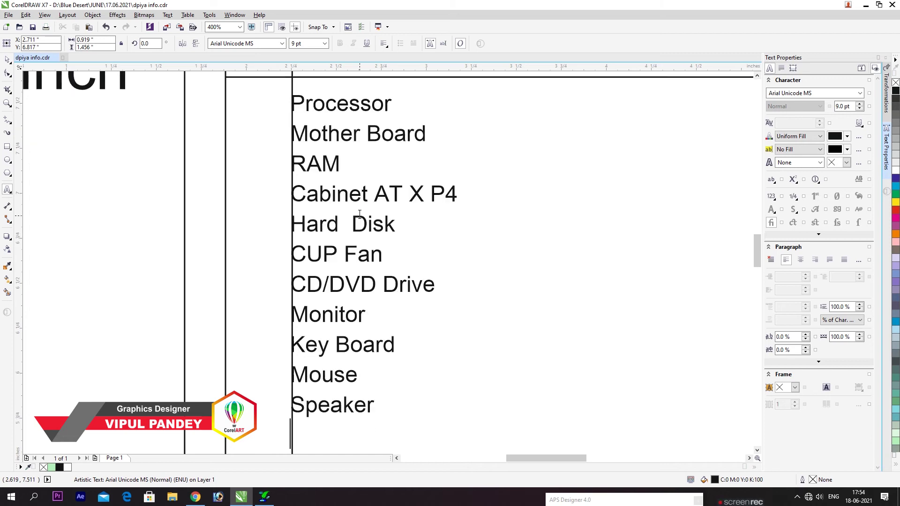
# - Add "UPS", "Printer", "Others" and "Services Charge" as the final lines of the Particulars list
pyautogui.write('UPS')
pyautogui.press('Return')
pyautogui.write('Printer')
pyautogui.press('Return')
pyautogui.write('Other')
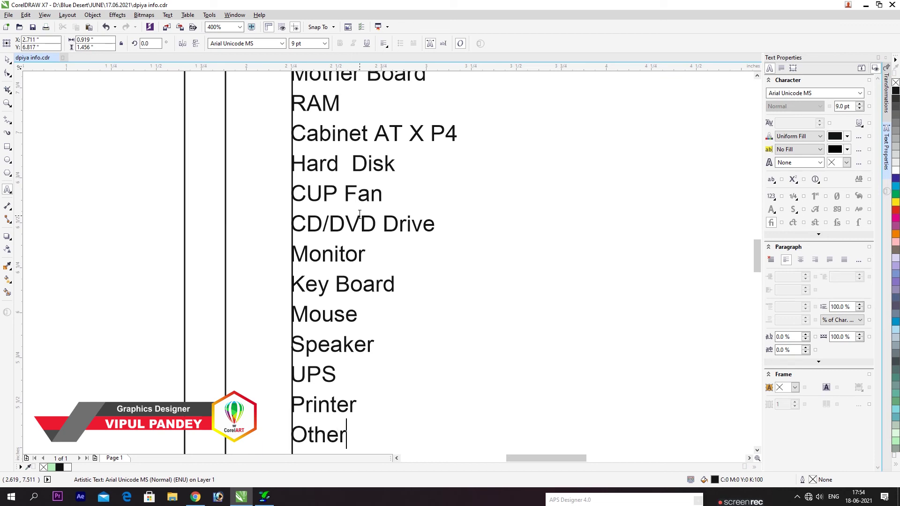
pyautogui.write('s')
pyautogui.press('Return')
pyautogui.write('Services Charge')
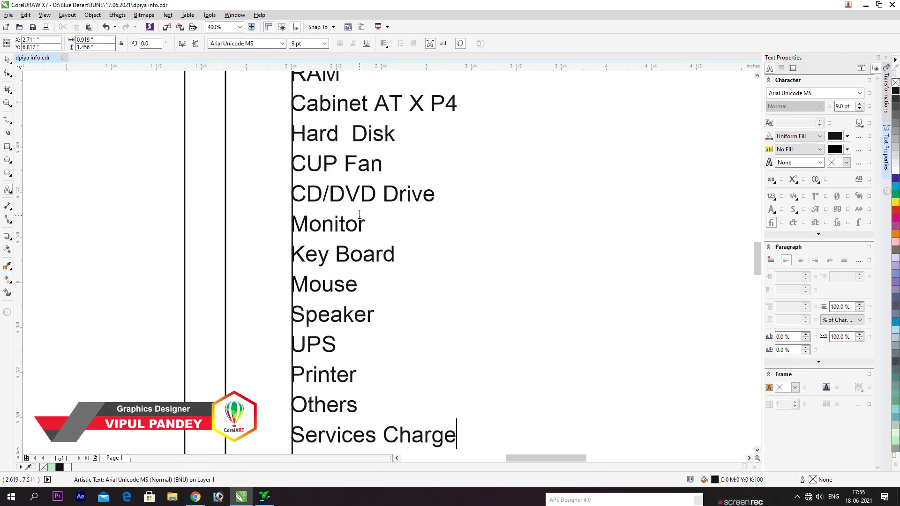
# - Stretch the item list's line spacing to about 174% to fill the table height, and shift the list slightly right of the S. No. divider
pyautogui.scroll(-2, 361, 220)
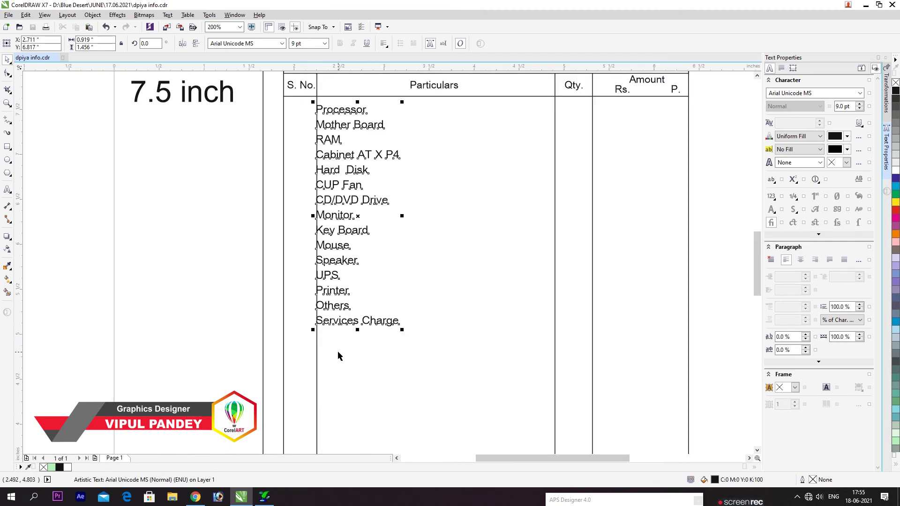
pyautogui.scroll(-2, 337, 352)
pyautogui.press('F10')
pyautogui.moveTo(339, 318); pyautogui.dragTo(352, 386)
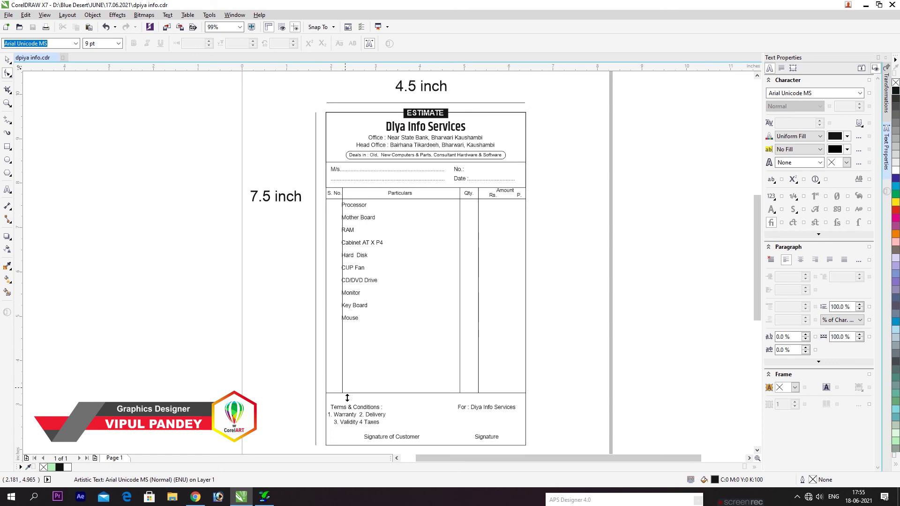
pyautogui.press('space')
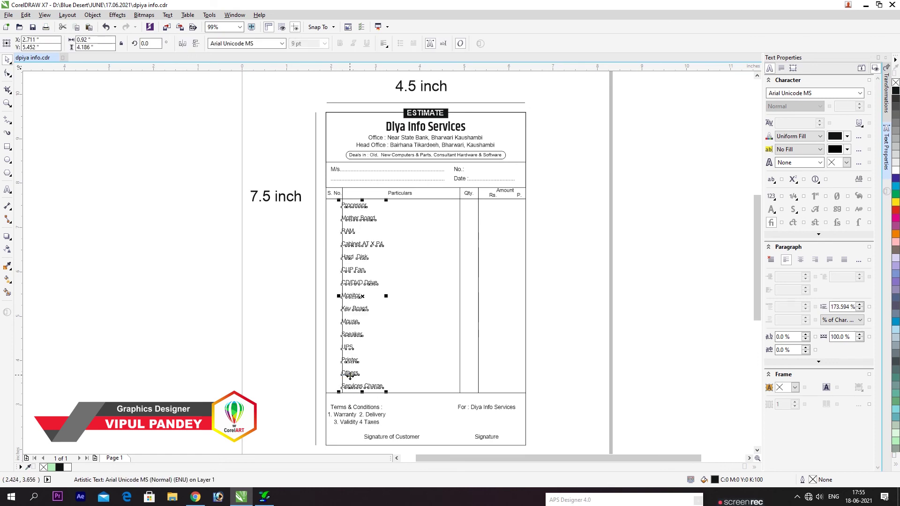
pyautogui.moveTo(355, 373); pyautogui.dragTo(357, 373)
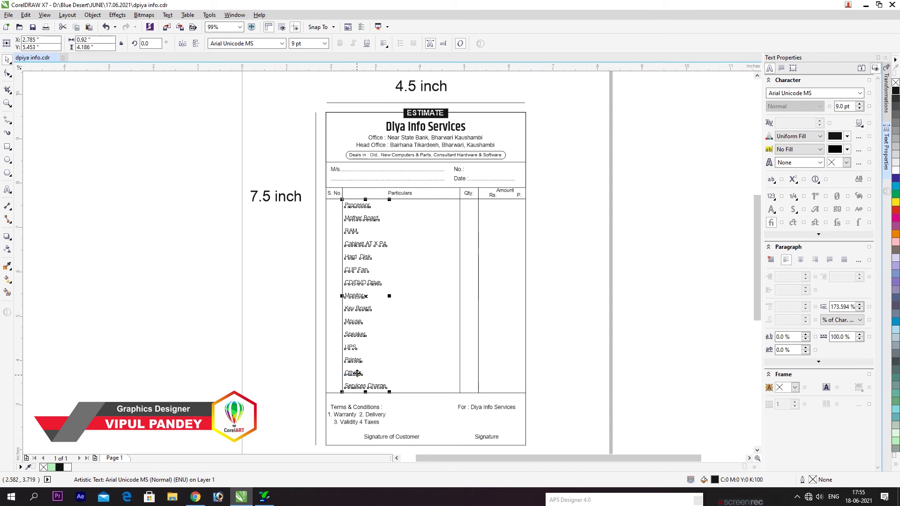
pyautogui.hotkey('ctrl', 's')
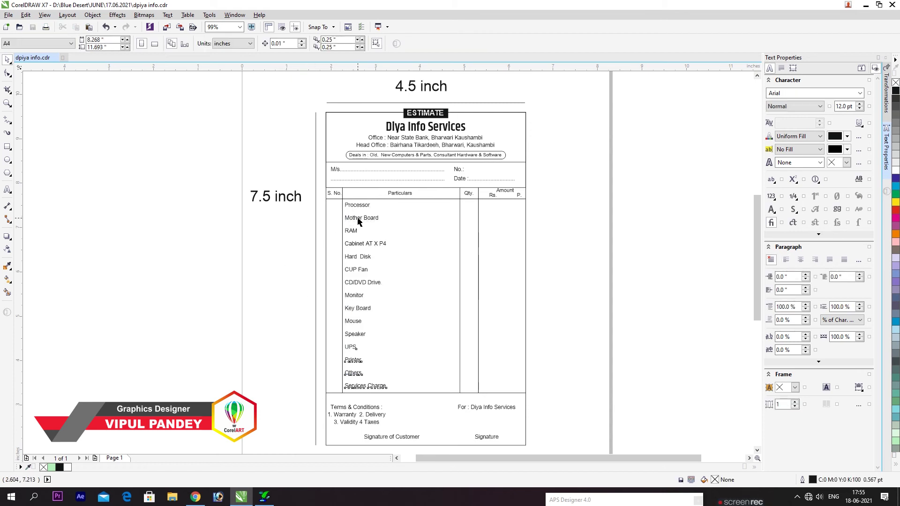
# - Duplicate the line under the table header repeatedly down the table to make row lines between the items
pyautogui.scroll(2, 360, 180)
pyautogui.click(363, 210)
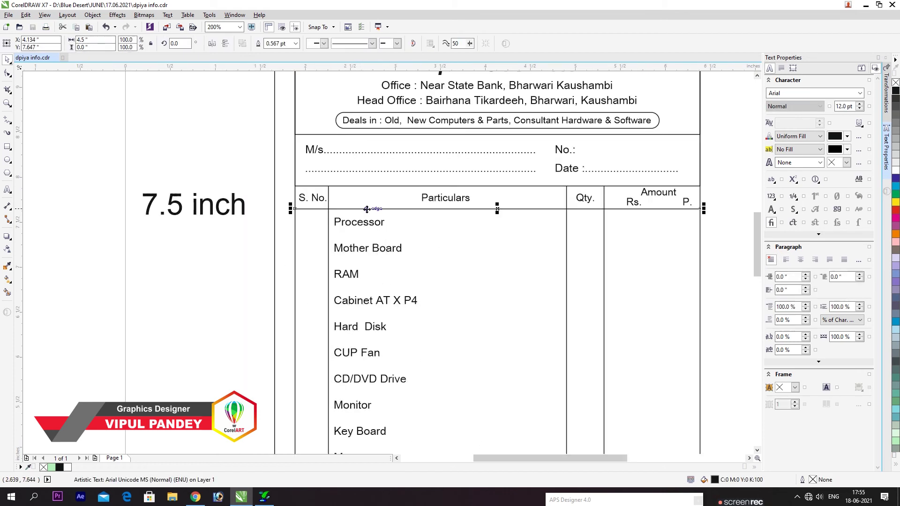
pyautogui.hotkey('ctrl', 'd')
pyautogui.hotkey('ctrl', 'd')
pyautogui.hotkey('ctrl', 'd')
pyautogui.hotkey('ctrl', 'd')
pyautogui.hotkey('ctrl', 'd')
pyautogui.hotkey('ctrl', 'd')
pyautogui.hotkey('ctrl', 'd')
pyautogui.hotkey('ctrl', 'd')
pyautogui.hotkey('ctrl', 'd')
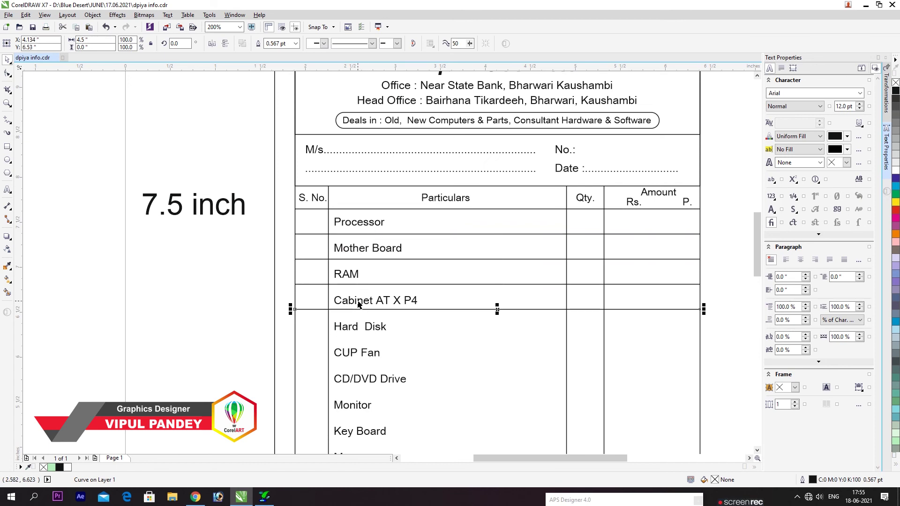
pyautogui.scroll(-3, 358, 305)
pyautogui.hotkey('ctrl', 'd')
pyautogui.hotkey('ctrl', 'd')
pyautogui.hotkey('ctrl', 'd')
pyautogui.hotkey('ctrl', 'd')
pyautogui.hotkey('ctrl', 'd')
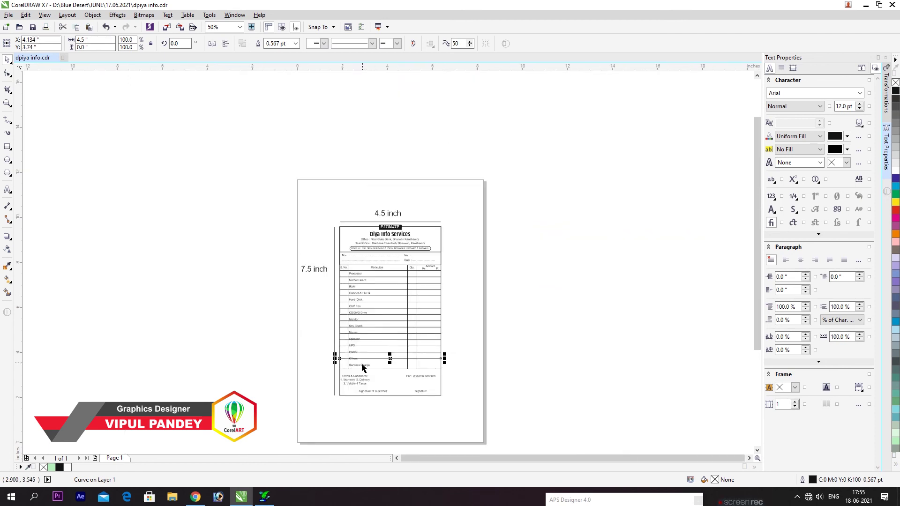
# - Move the lowest row line to just above Services Charge and distribute all the row lines evenly between the items
pyautogui.scroll(3, 357, 359)
pyautogui.moveTo(363, 344); pyautogui.dragTo(367, 358)
pyautogui.scroll(-1, 344, 349)
pyautogui.click(282, 353)
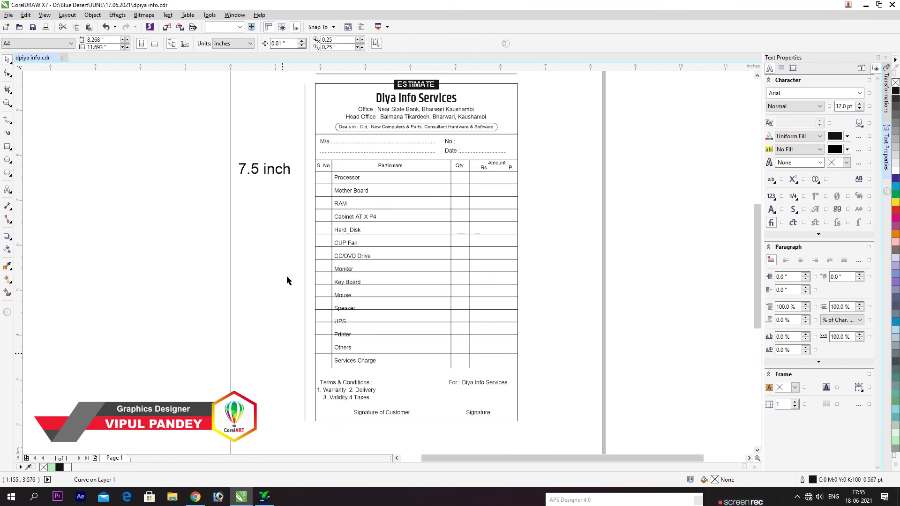
pyautogui.moveTo(304, 178); pyautogui.dragTo(552, 364)
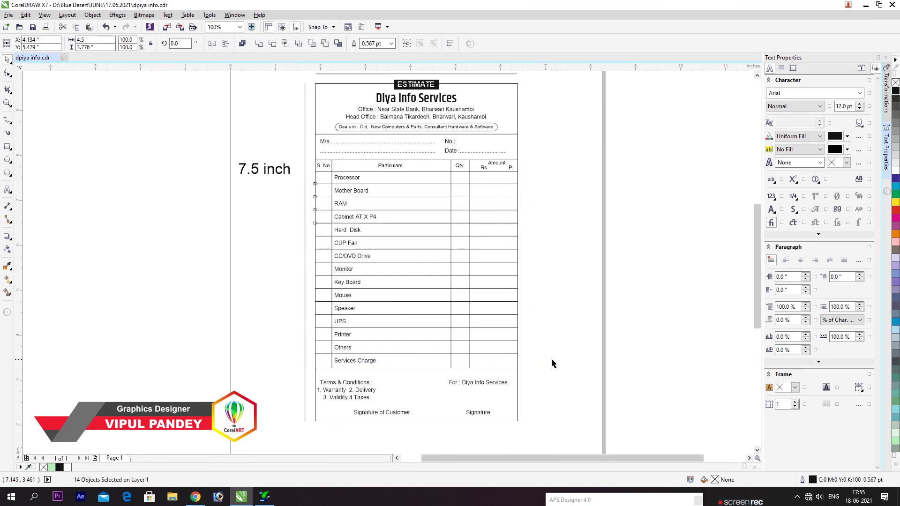
pyautogui.click(248, 271)
# - Move the divider between Qty. and Amount rightward to widen the Qty. column, and centre the Qty. label in it
pyautogui.click(469, 172)
pyautogui.press('Right')
pyautogui.press('Right')
pyautogui.press('Right')
pyautogui.press('Right')
pyautogui.press('Right')
pyautogui.press('Right')
pyautogui.press('Right')
pyautogui.press('Right')
pyautogui.press('Right')
pyautogui.press('Right')
pyautogui.press('Right')
pyautogui.press('Right')
pyautogui.press('Right')
pyautogui.press('Right')
pyautogui.click(460, 166)
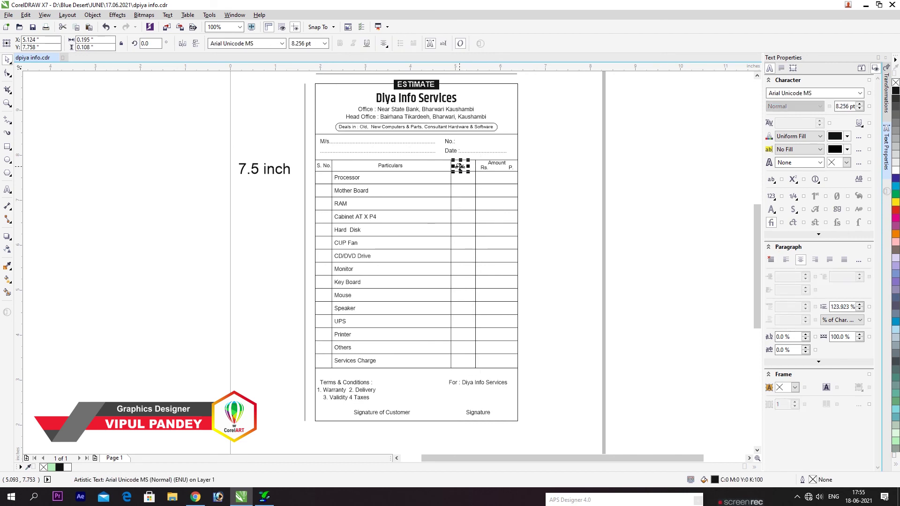
pyautogui.click(451, 178)
# - Copy a footer label into the Qty. column of the Services Charge row, change its text to "Total" and centre it in the cell
pyautogui.click(456, 383)
pyautogui.scroll(2, 478, 383)
pyautogui.moveTo(481, 385); pyautogui.dragTo(512, 291)
pyautogui.rightClick(512, 291)
pyautogui.press('F8')
pyautogui.hotkey('ctrl', 'a')
pyautogui.write('Total')
pyautogui.hotkey('ctrl', 'space')
pyautogui.moveTo(504, 283); pyautogui.dragTo(409, 289)
pyautogui.click(361, 301)
pyautogui.moveTo(362, 313); pyautogui.dragTo(363, 322)
pyautogui.press('F4')
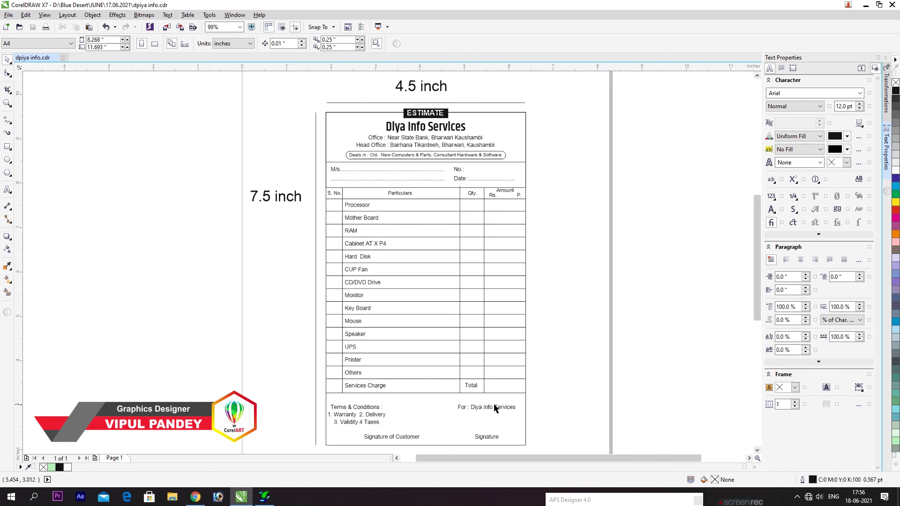
# - Move the Terms & Conditions block and the "For : Diya Info Services" label up closer to the table's bottom line
pyautogui.moveTo(367, 412); pyautogui.dragTo(370, 405)
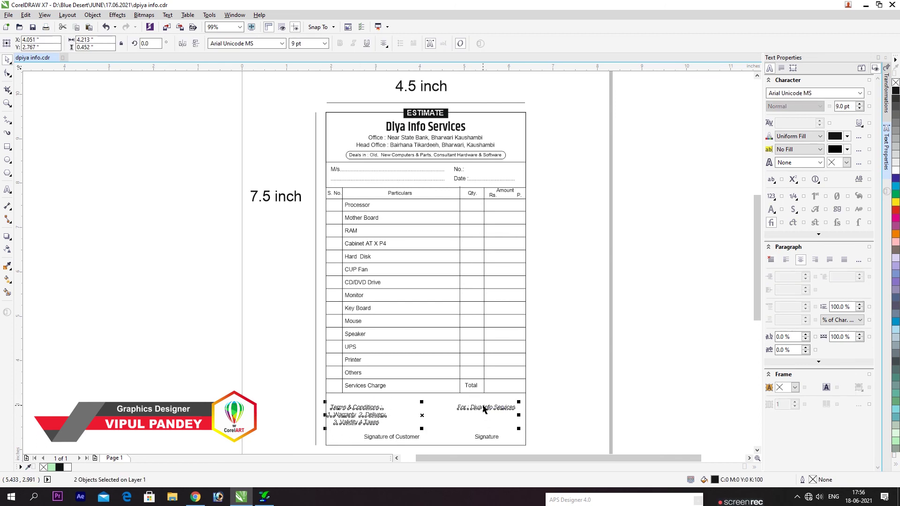
pyautogui.click(233, 337)
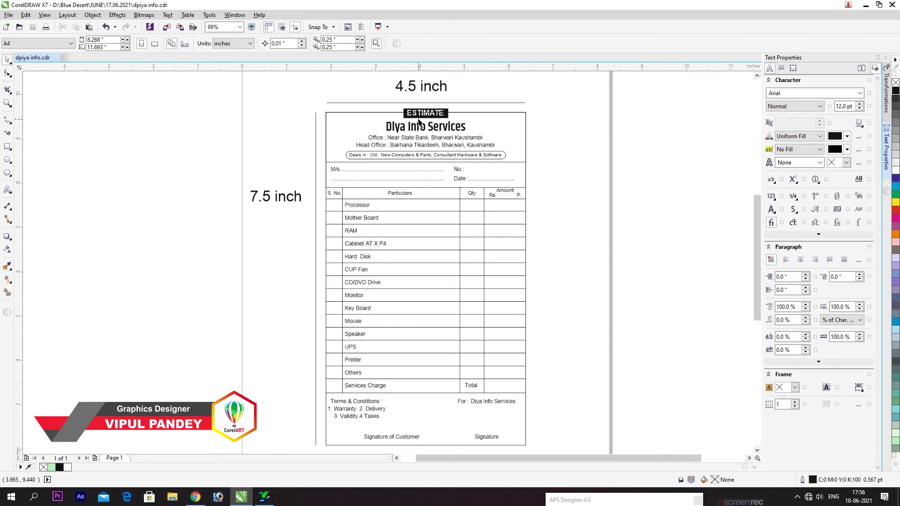
# - Change the font of the "Diya Info Services" heading to Khmer UI Bold
pyautogui.scroll(2, 419, 122)
pyautogui.click(440, 104)
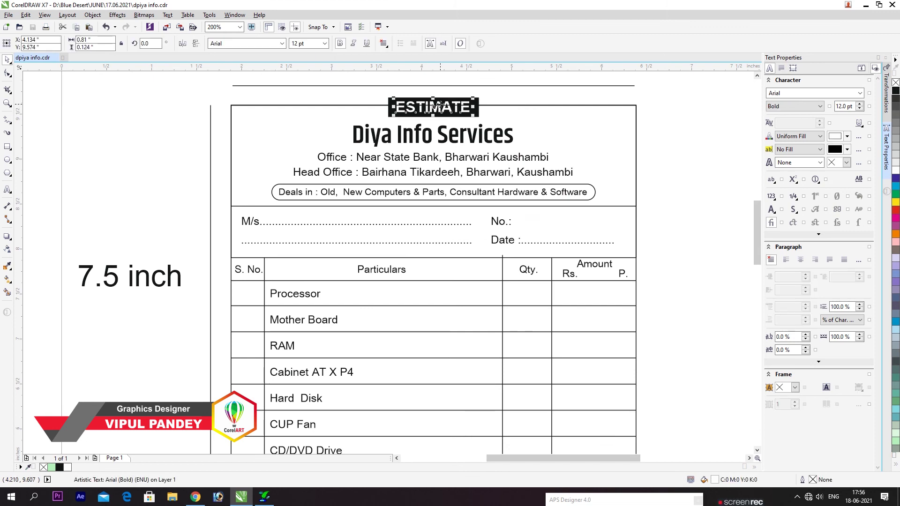
pyautogui.click(479, 142)
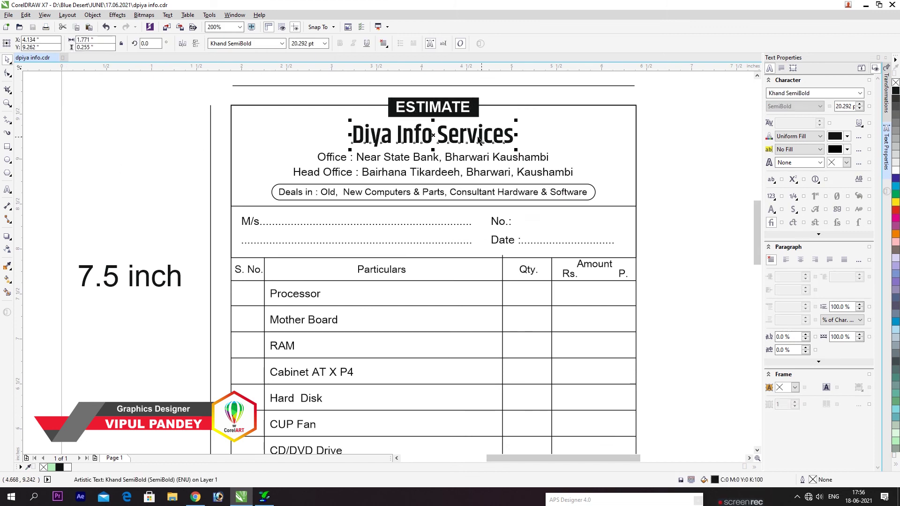
pyautogui.click(282, 43)
pyautogui.moveTo(370, 145)
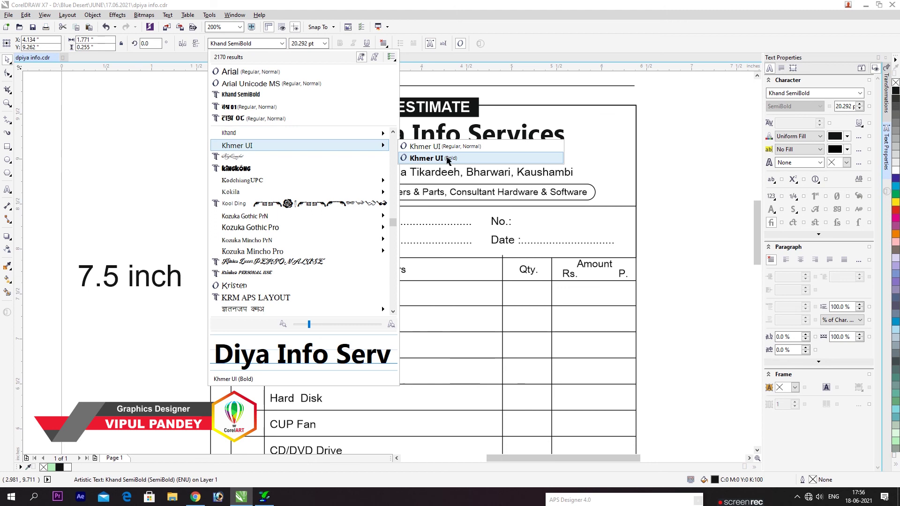
pyautogui.click(447, 160)
pyautogui.press('Escape')
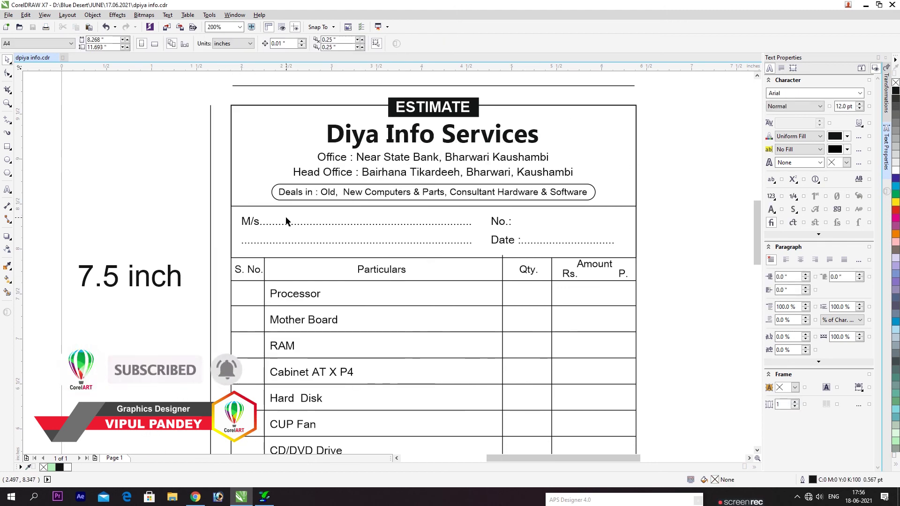
# - Preview the whole finished estimate form at full screen
pyautogui.scroll(-1, 157, 206)
pyautogui.press('F4')
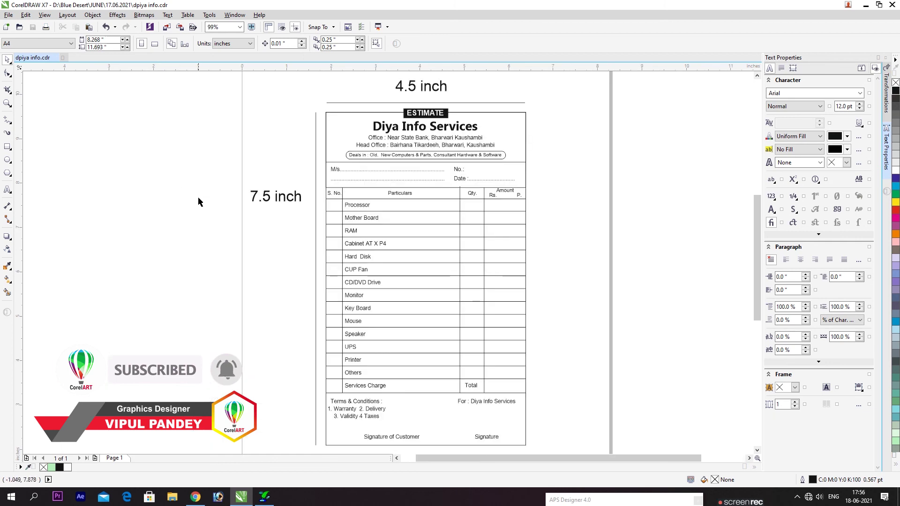
pyautogui.hotkey('ctrl', 'a')
pyautogui.press('F9')
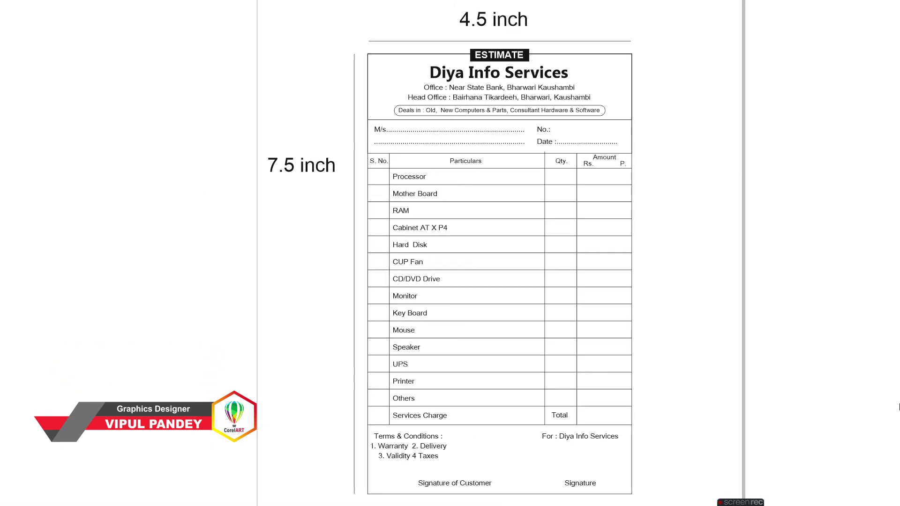
pyautogui.press('F9')
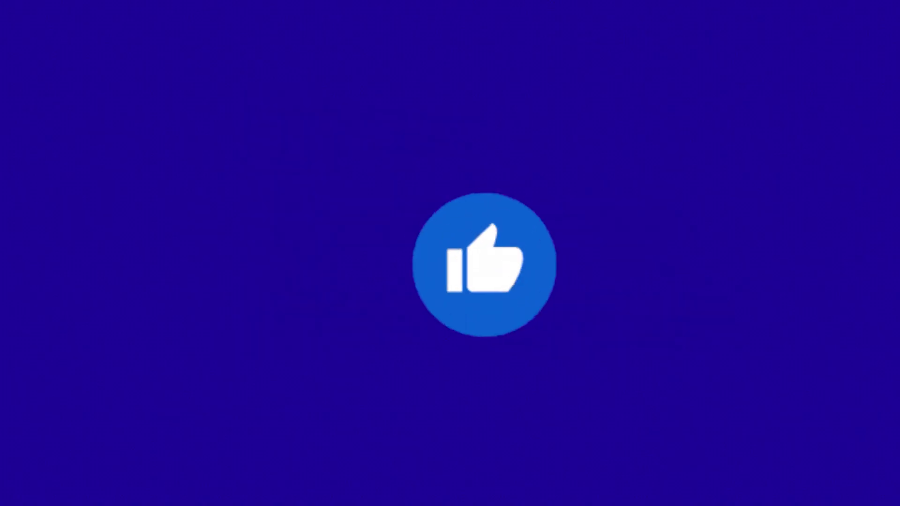